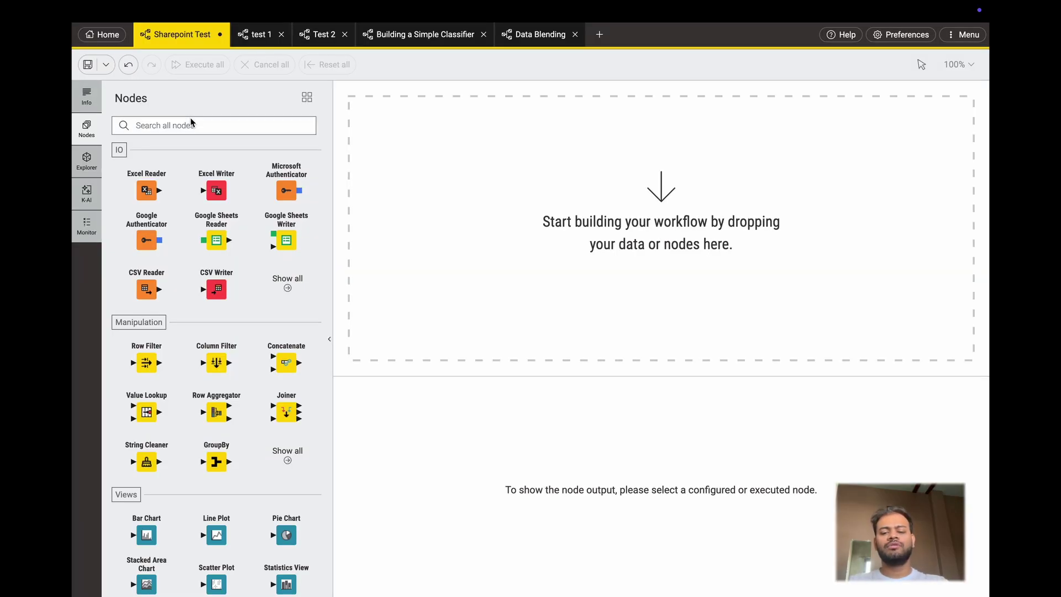
# Add a Microsoft Authenticator node to the empty workflow and set its authentication type to Interactive
pyautogui.write('microso')
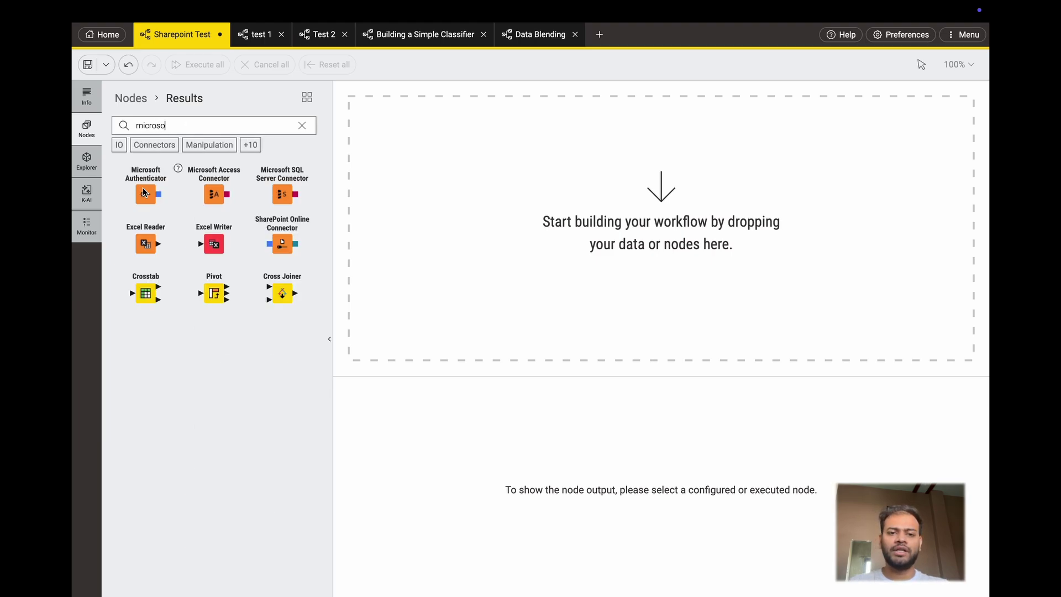
pyautogui.moveTo(146, 195); pyautogui.dragTo(446, 189)
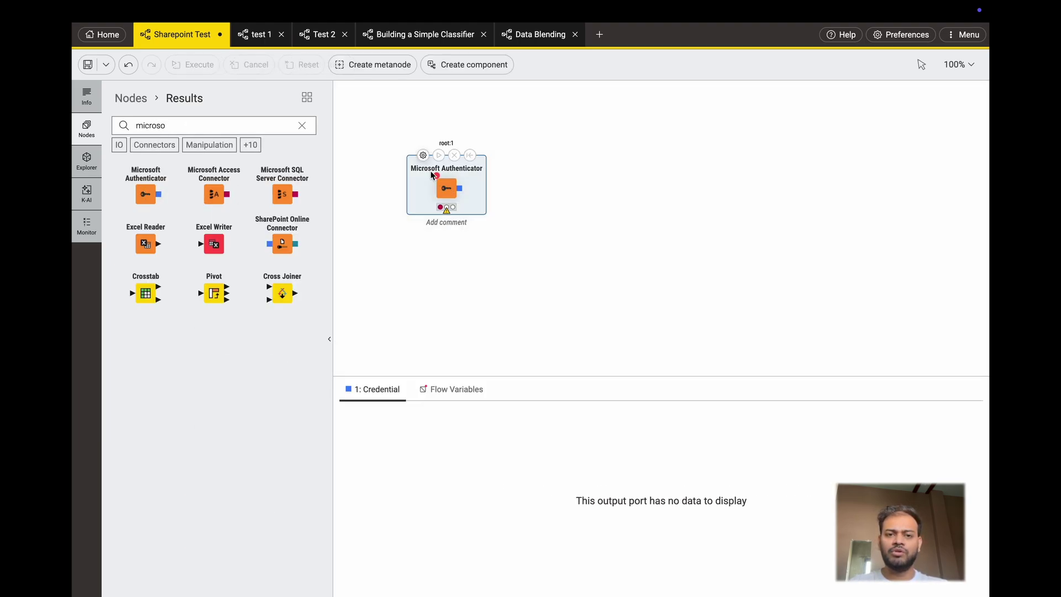
pyautogui.click(424, 156)
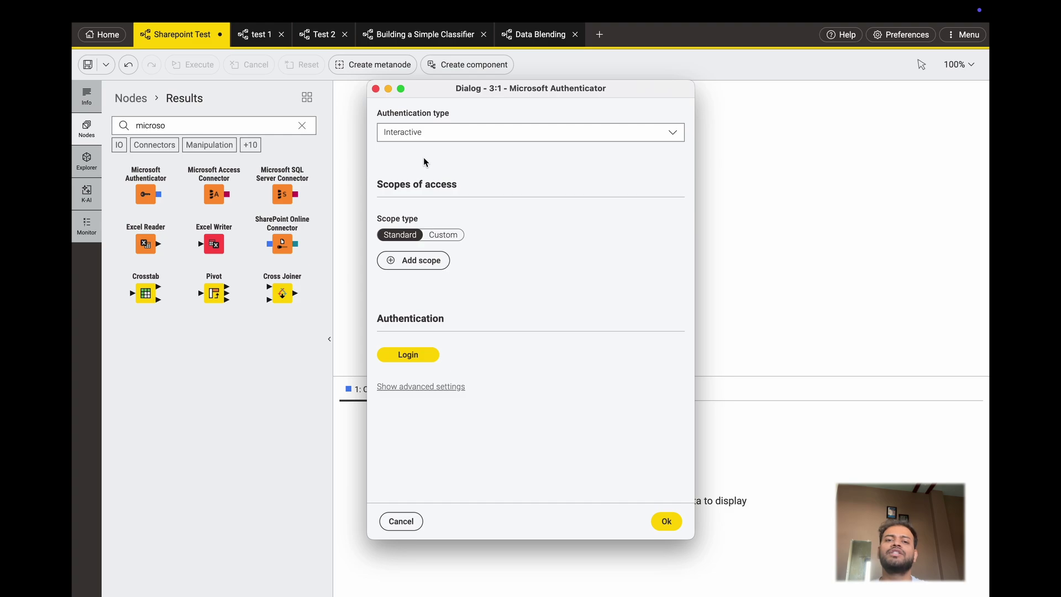
pyautogui.click(436, 138)
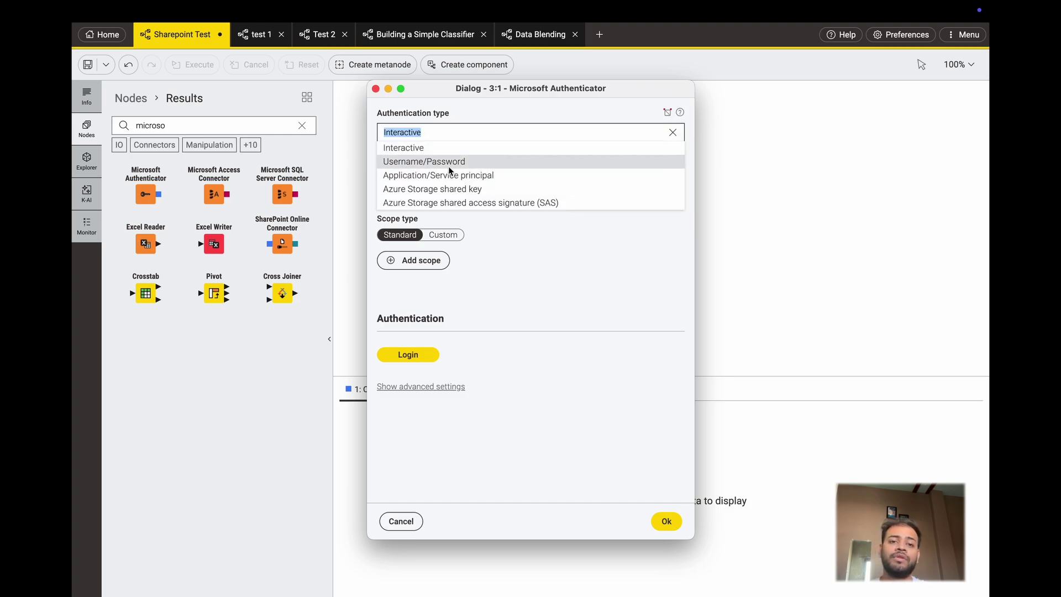
pyautogui.click(440, 149)
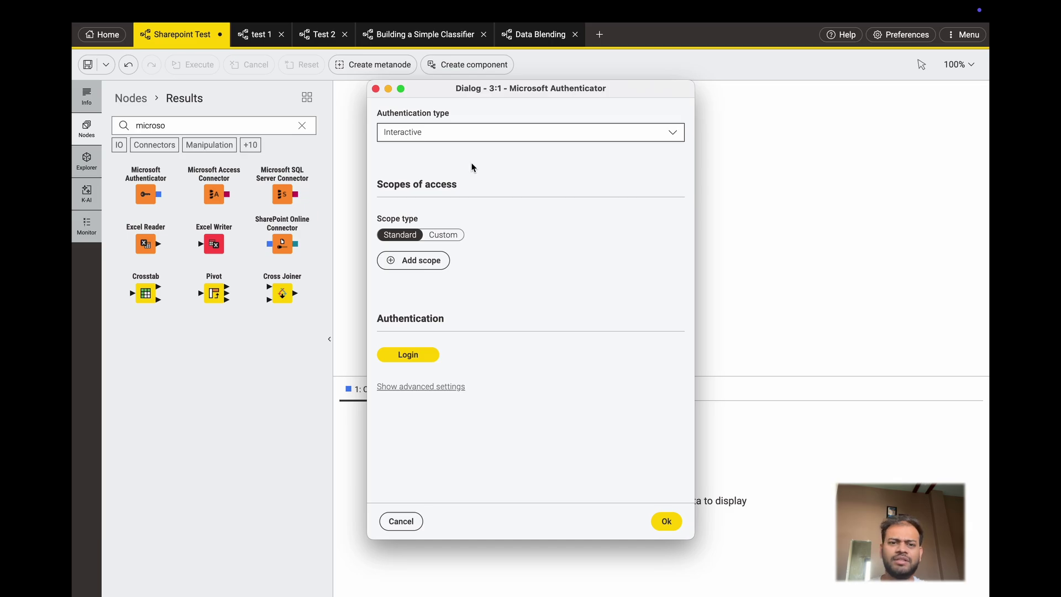
# Add the standard scope "Sharepoint files, lists and list items" to the authenticator and log in to the Microsoft account through the browser
pyautogui.click(414, 354)
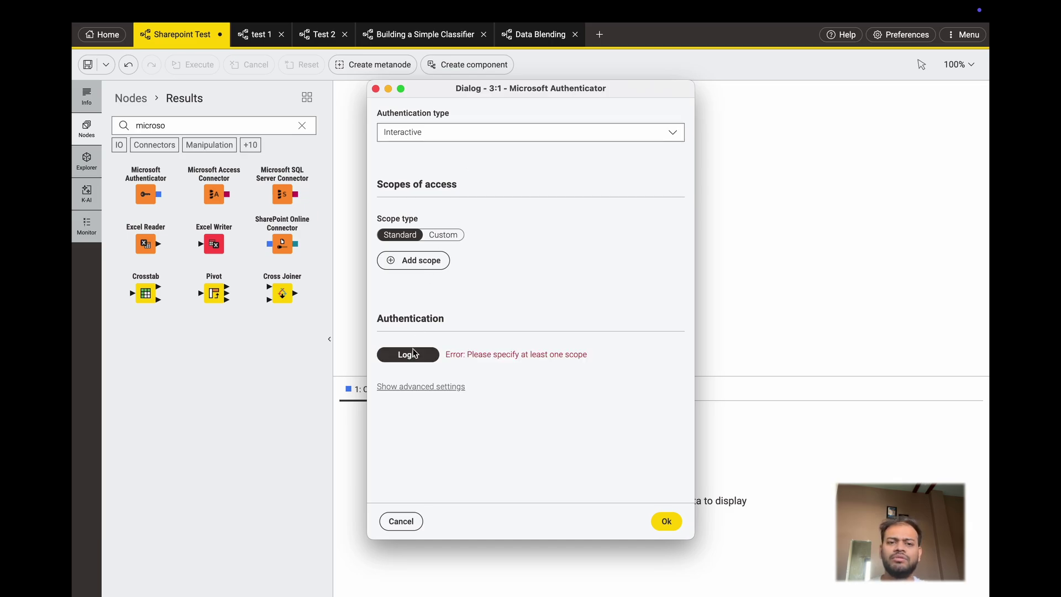
pyautogui.click(426, 261)
pyautogui.click(458, 276)
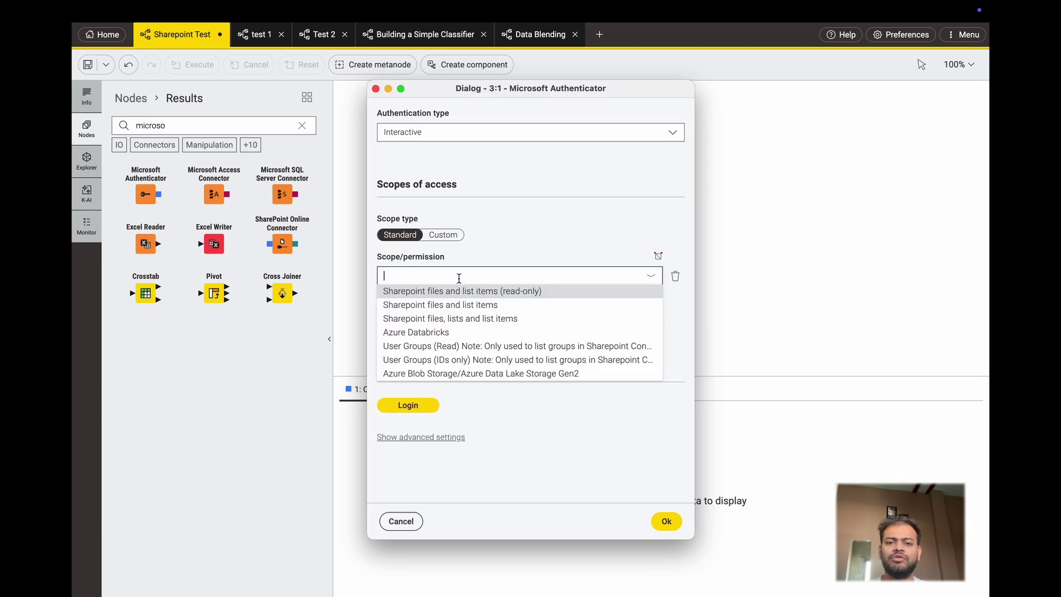
pyautogui.click(475, 320)
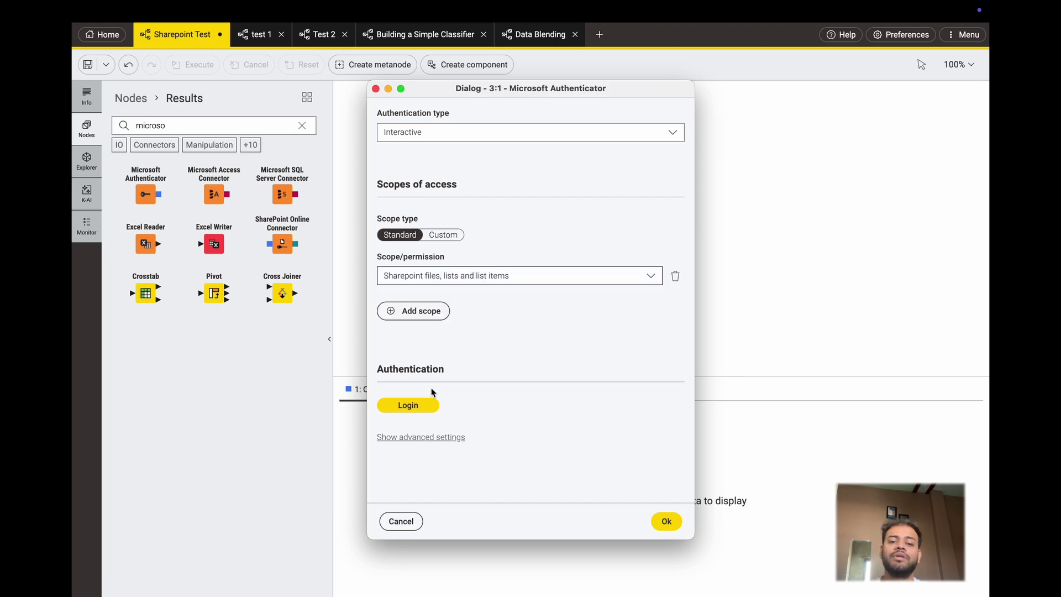
pyautogui.click(414, 408)
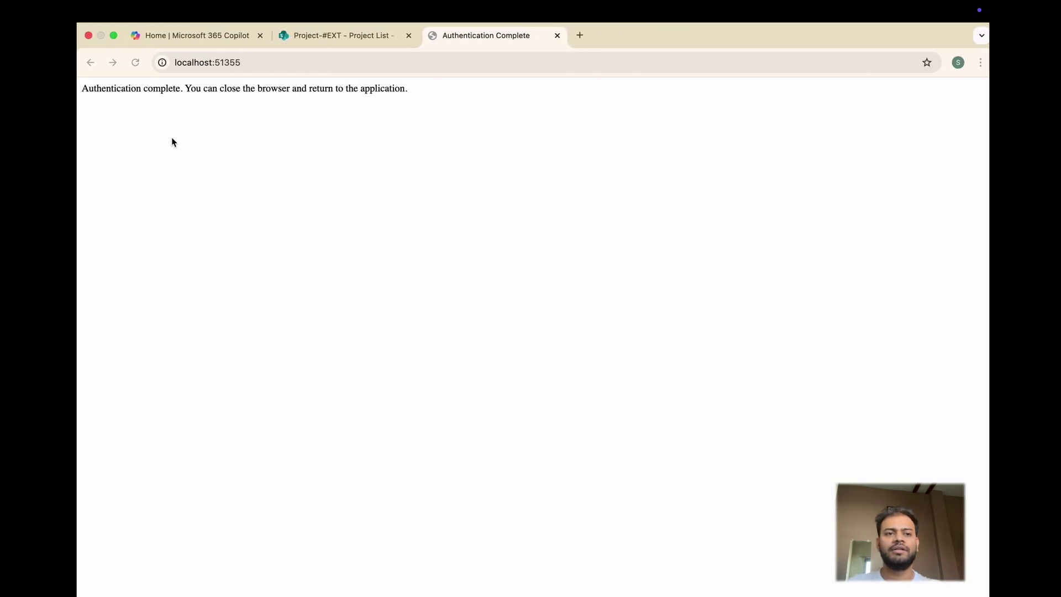
pyautogui.click(552, 35)
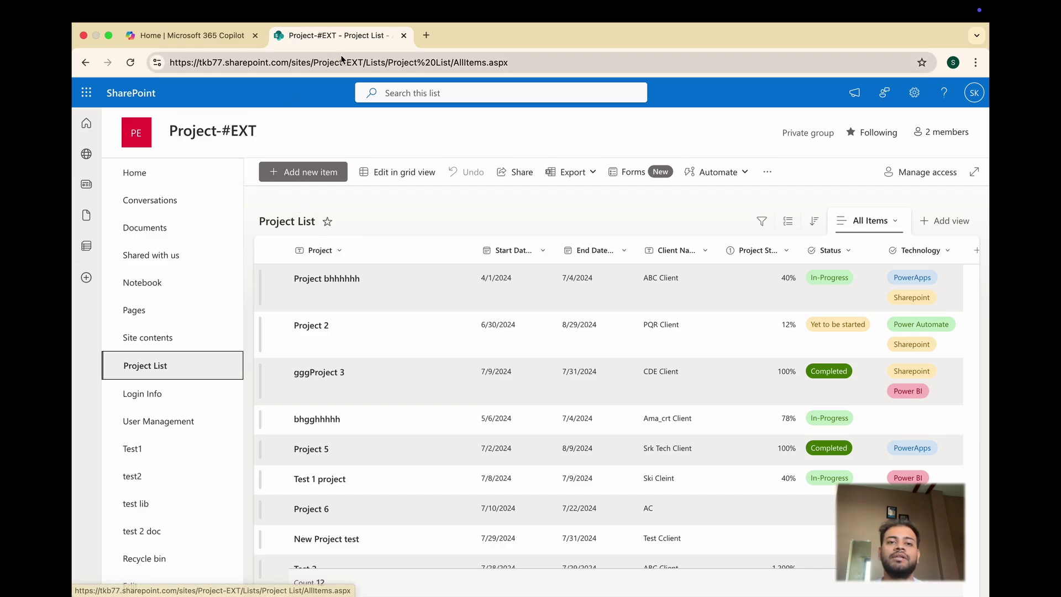
pyautogui.moveTo(170, 62); pyautogui.dragTo(119, 60)
pyautogui.press('super+c')
pyautogui.click(369, 61)
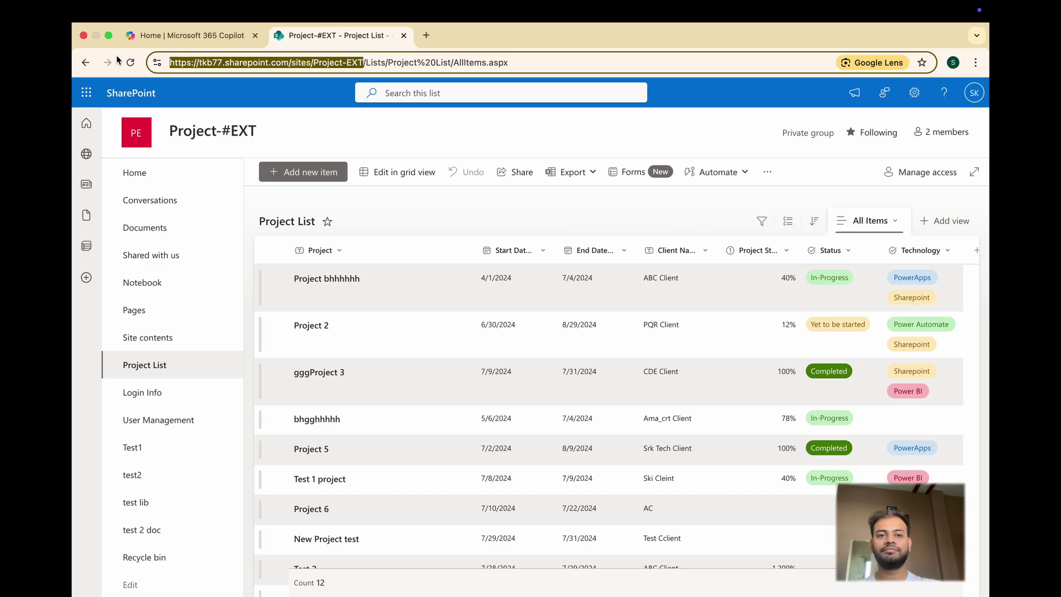
# Switch back to KNIME, accept the Microsoft Authenticator settings and execute the node
pyautogui.hotkey('ctrl', 'Left')
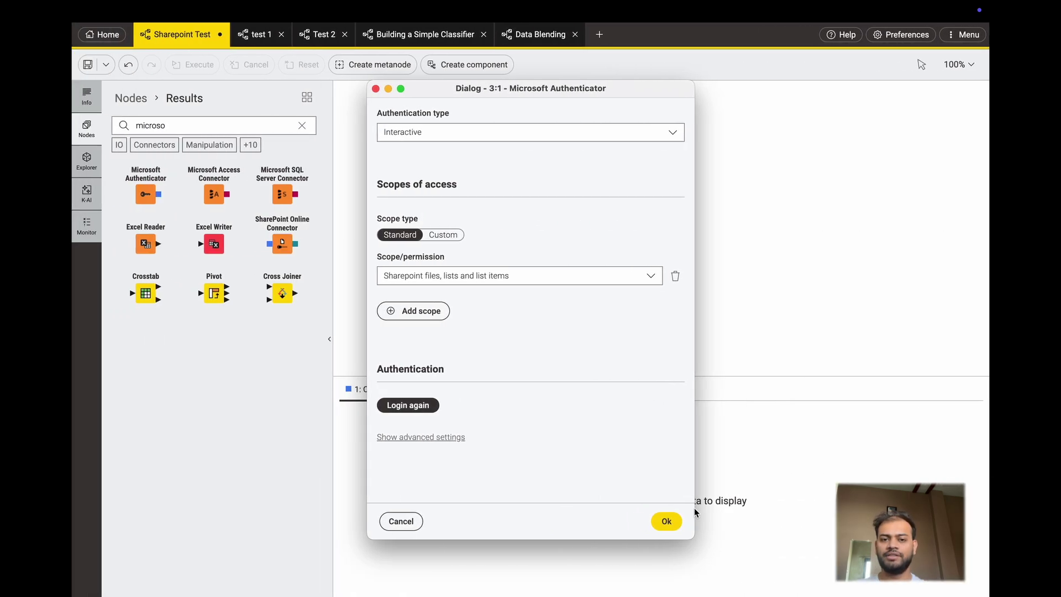
pyautogui.click(667, 521)
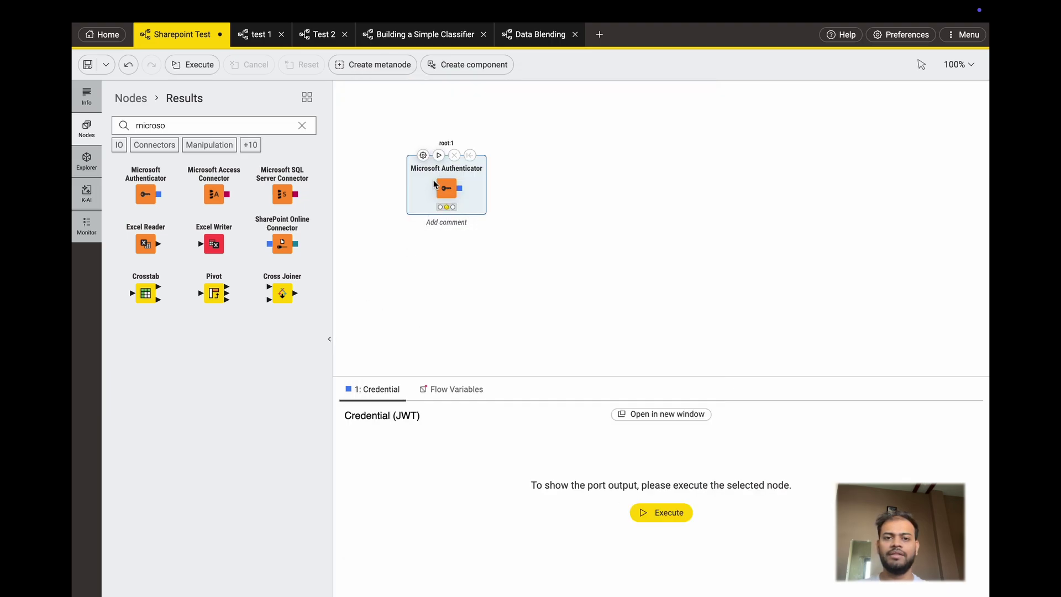
pyautogui.click(439, 157)
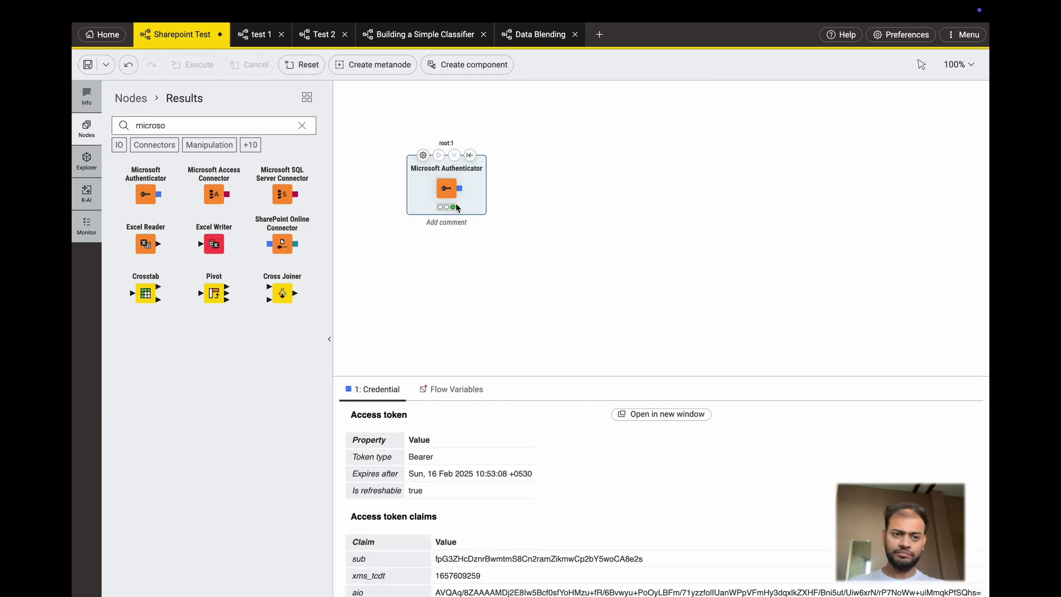
# Add a SharePoint Online List Reader node beside the Microsoft Authenticator and connect the authenticator's credential output to it
pyautogui.moveTo(181, 127); pyautogui.dragTo(133, 126)
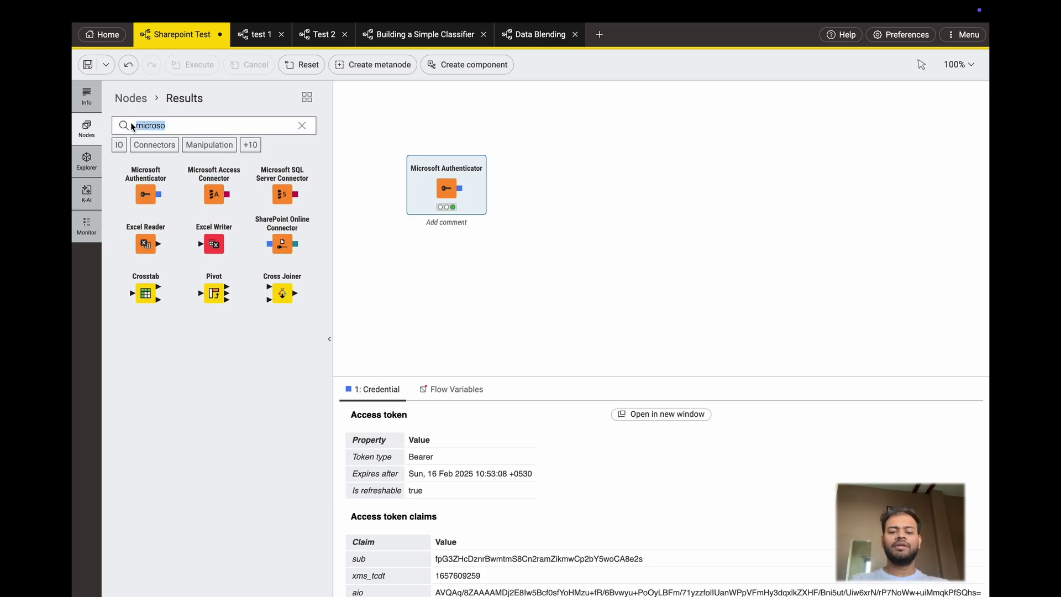
pyautogui.press('BackSpace')
pyautogui.write('sharep')
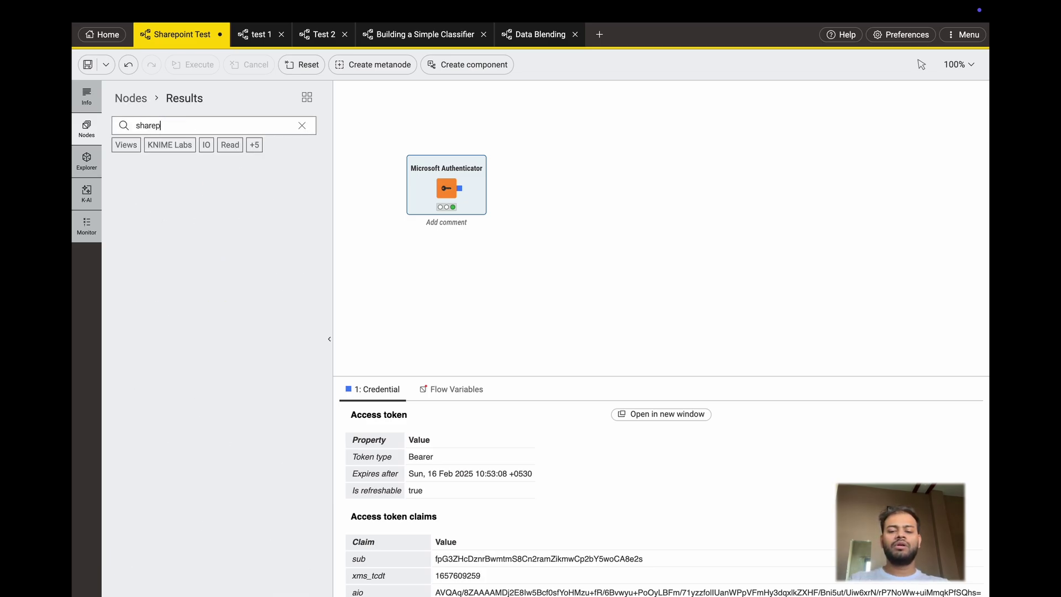
pyautogui.write('oint list')
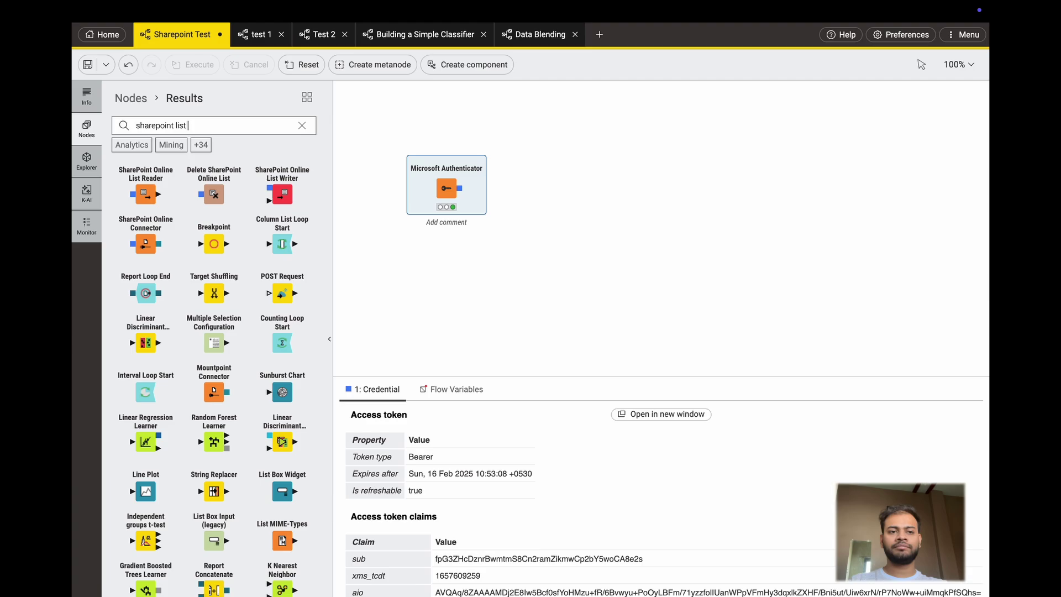
pyautogui.moveTo(146, 193); pyautogui.dragTo(553, 192)
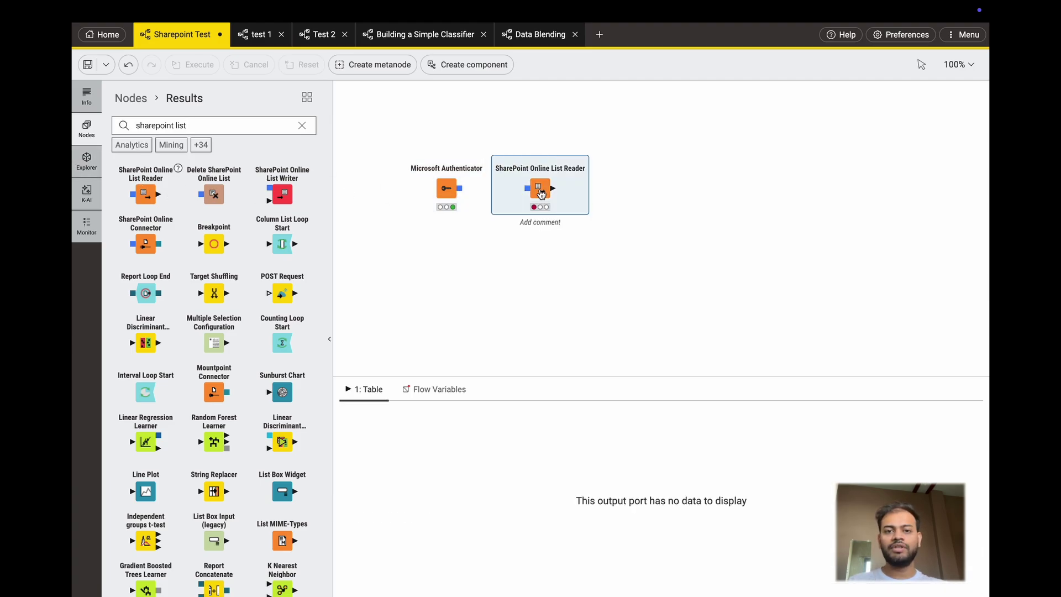
pyautogui.click(463, 192)
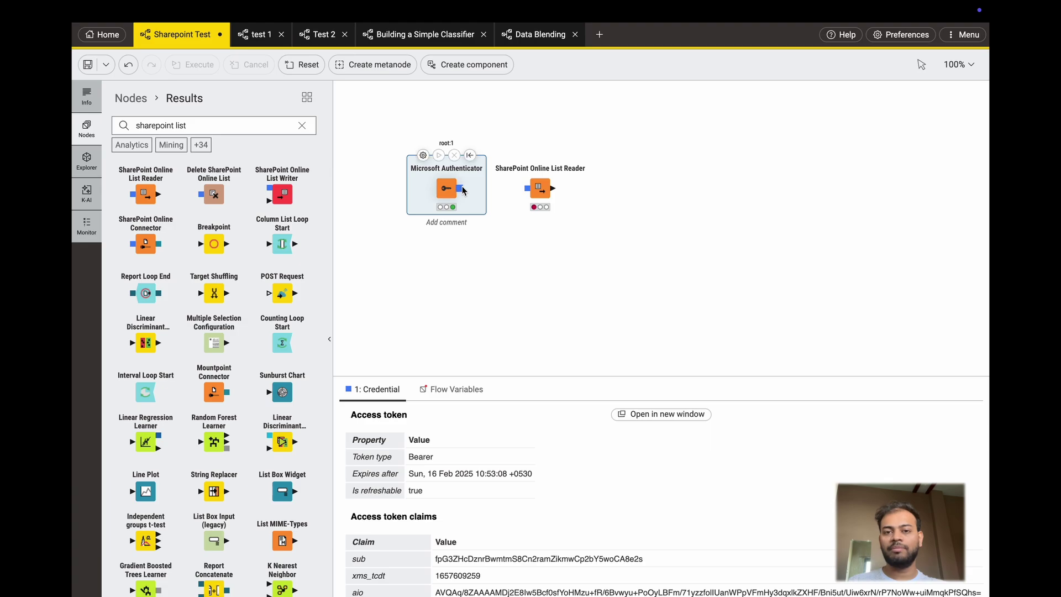
pyautogui.moveTo(462, 189); pyautogui.dragTo(547, 190)
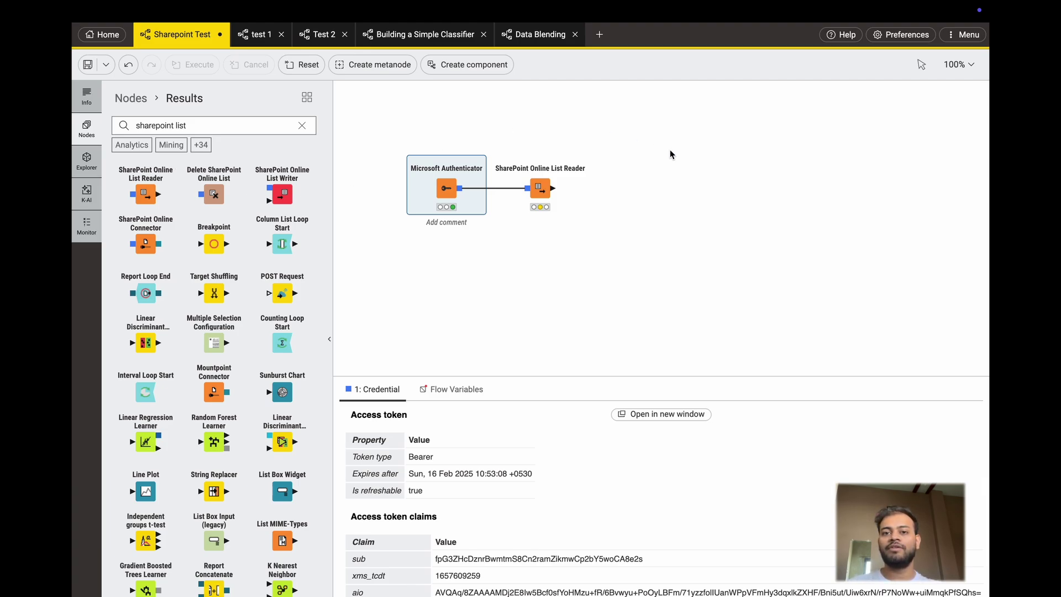
# Find the KNIME SharePoint List extension among the installable extensions, select it and close the installer without installing
pyautogui.click(962, 33)
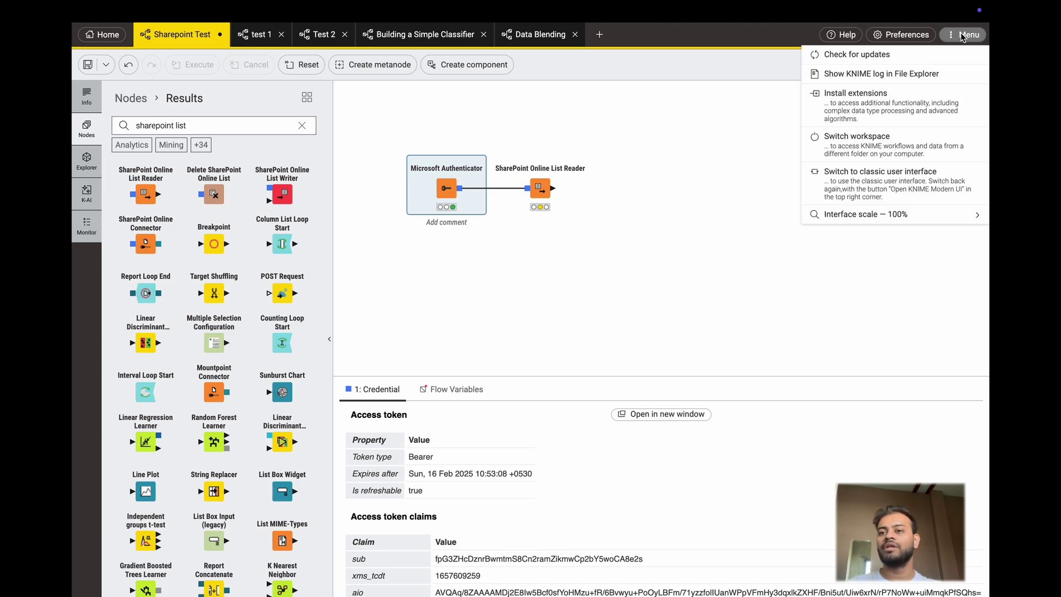
pyautogui.click(868, 113)
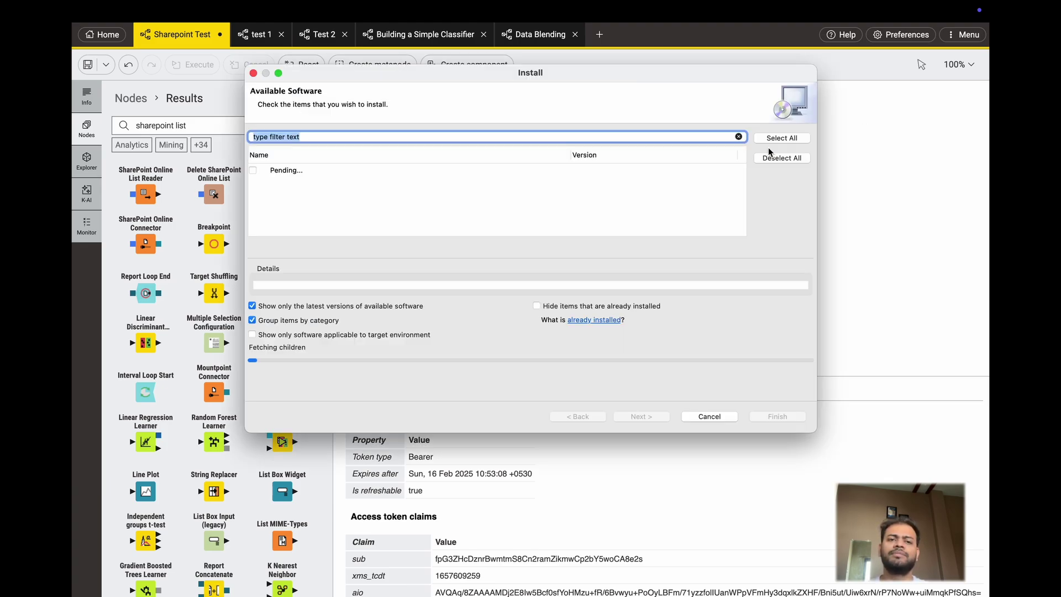
pyautogui.click(303, 139)
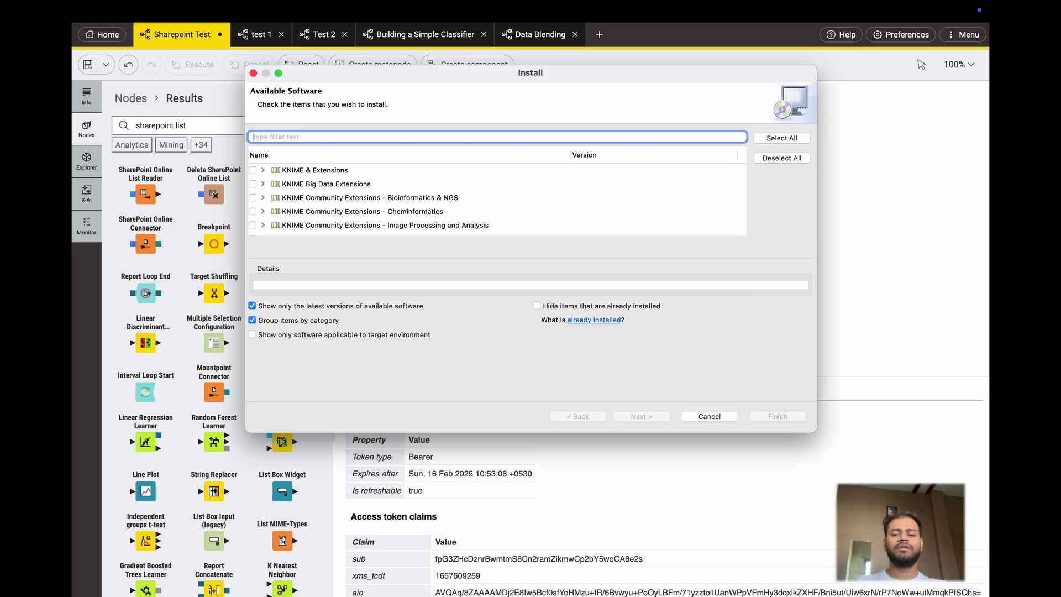
pyautogui.write('sharepoint list')
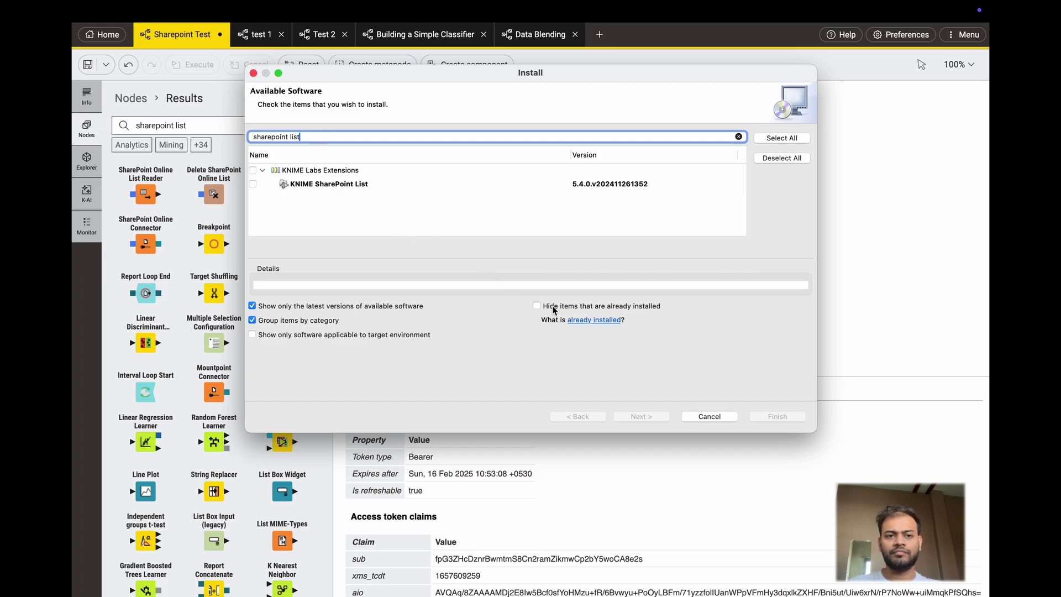
pyautogui.click(253, 171)
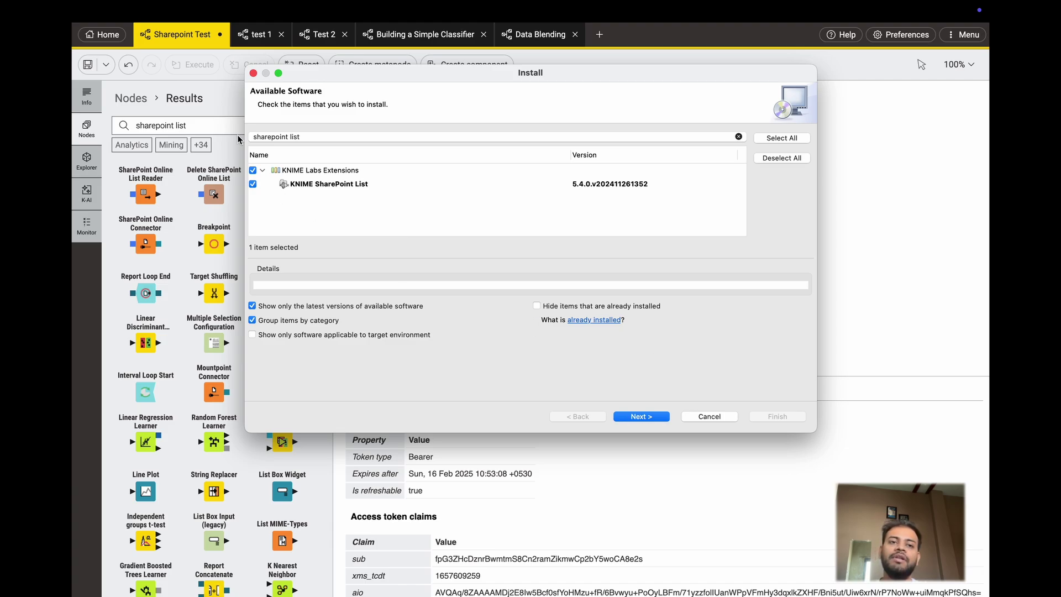
pyautogui.click(253, 73)
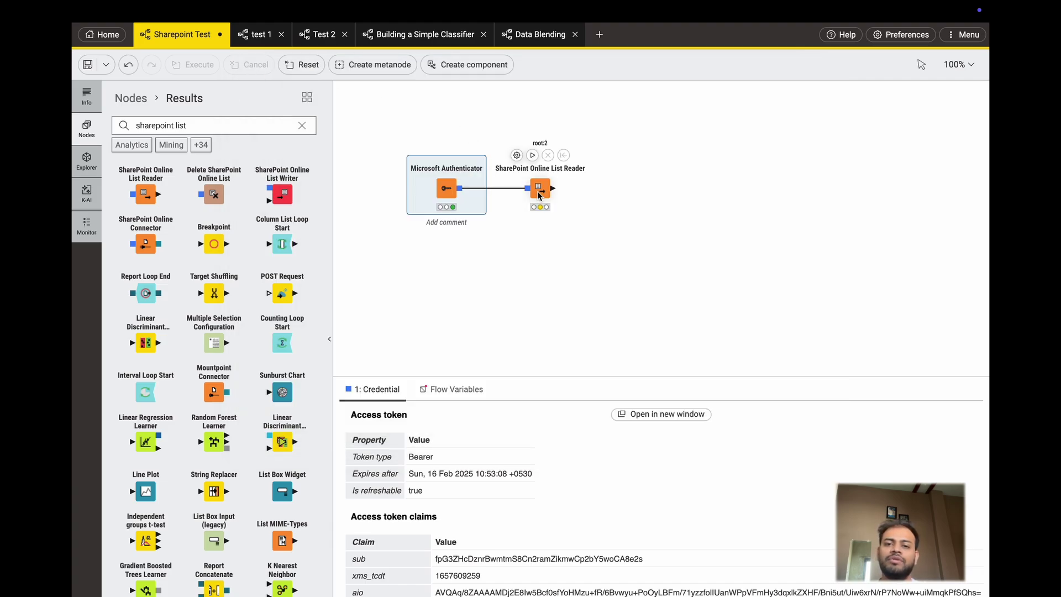
pyautogui.click(517, 155)
pyautogui.click(370, 89)
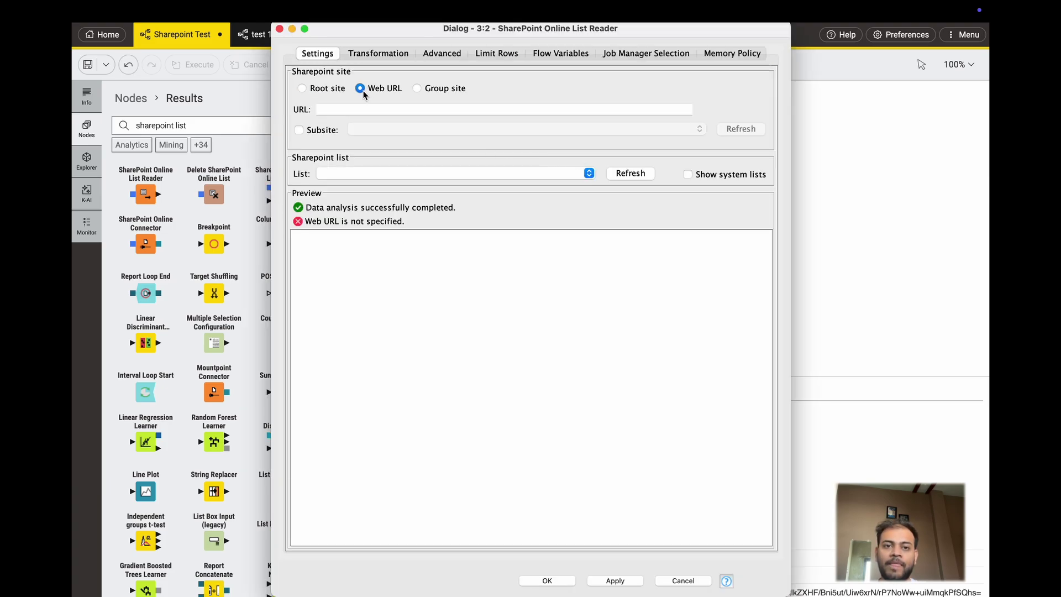
pyautogui.click(371, 109)
pyautogui.press('super+v')
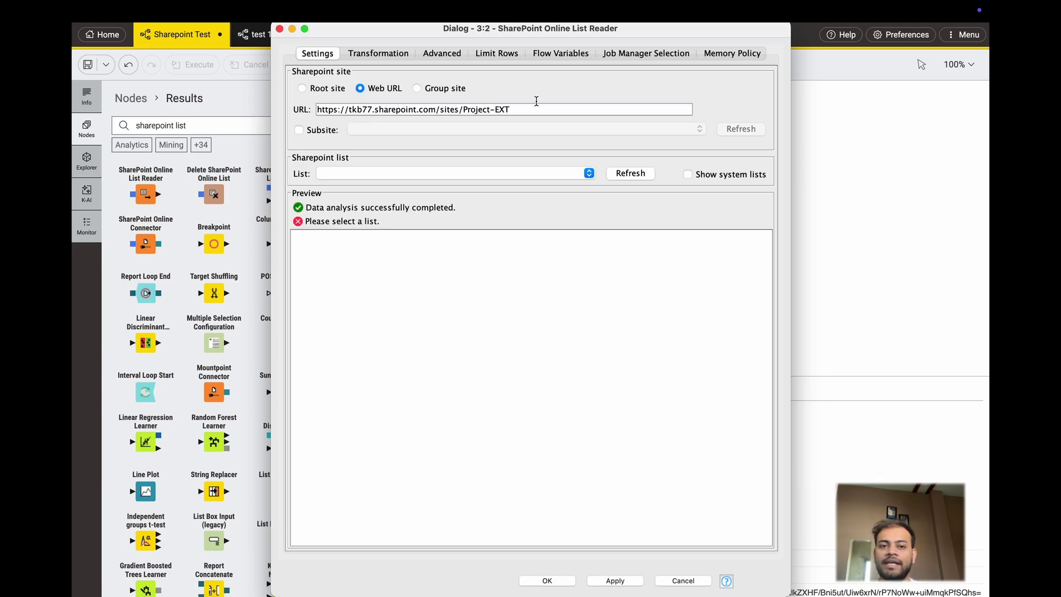
# Load the site's lists, select Project List for the reader, check the data preview and accept the settings
pyautogui.click(625, 173)
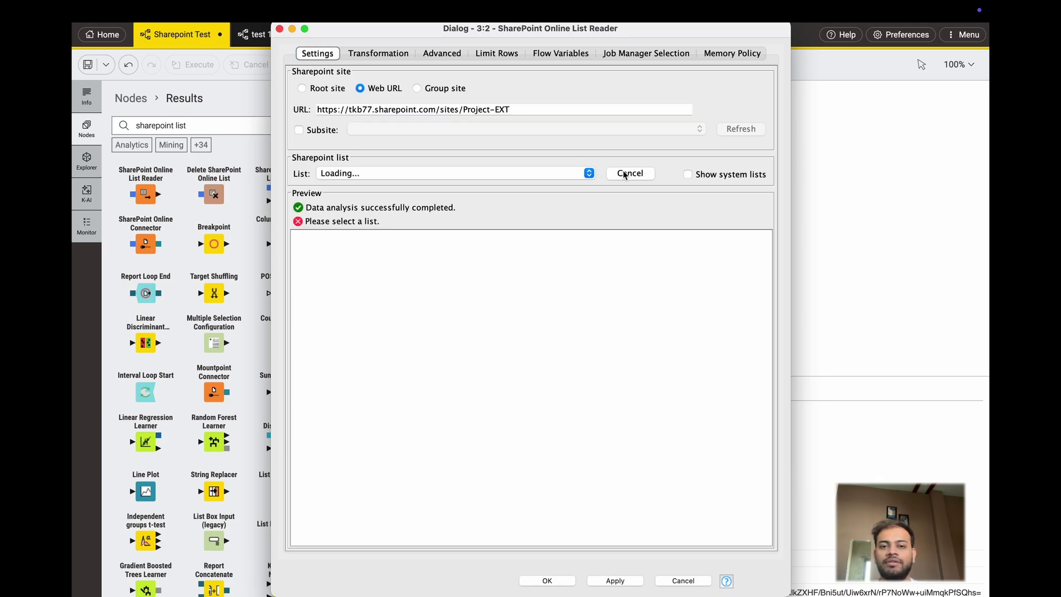
pyautogui.click(590, 174)
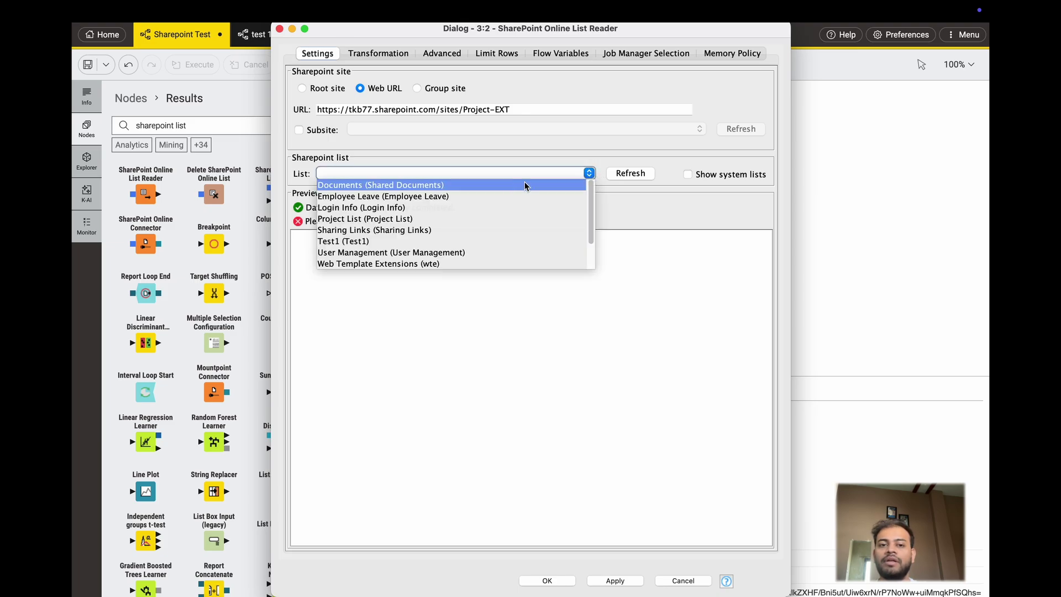
pyautogui.click(443, 219)
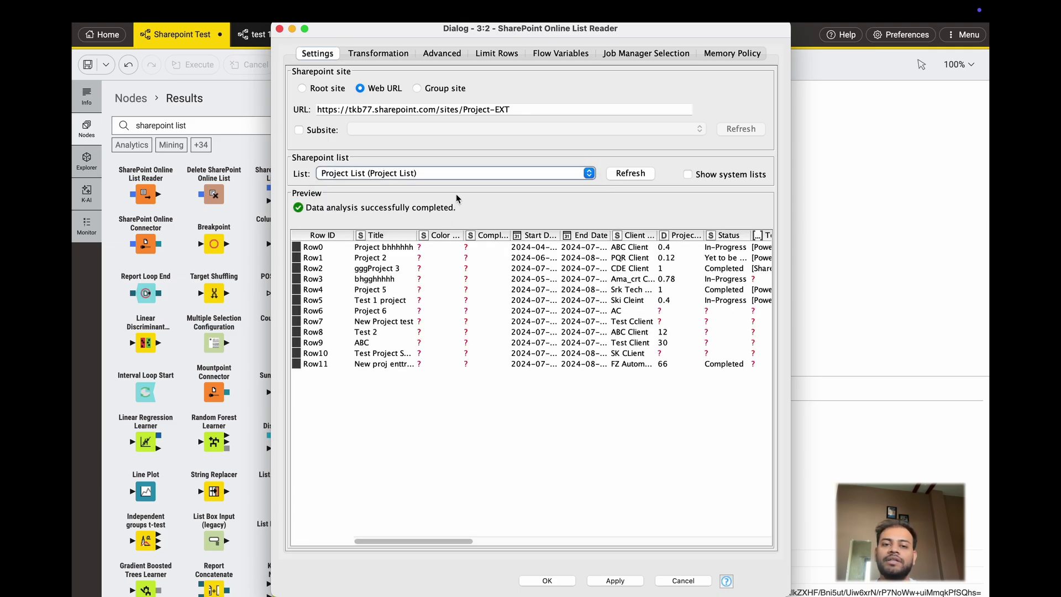
pyautogui.hscroll(10, 597, 363)
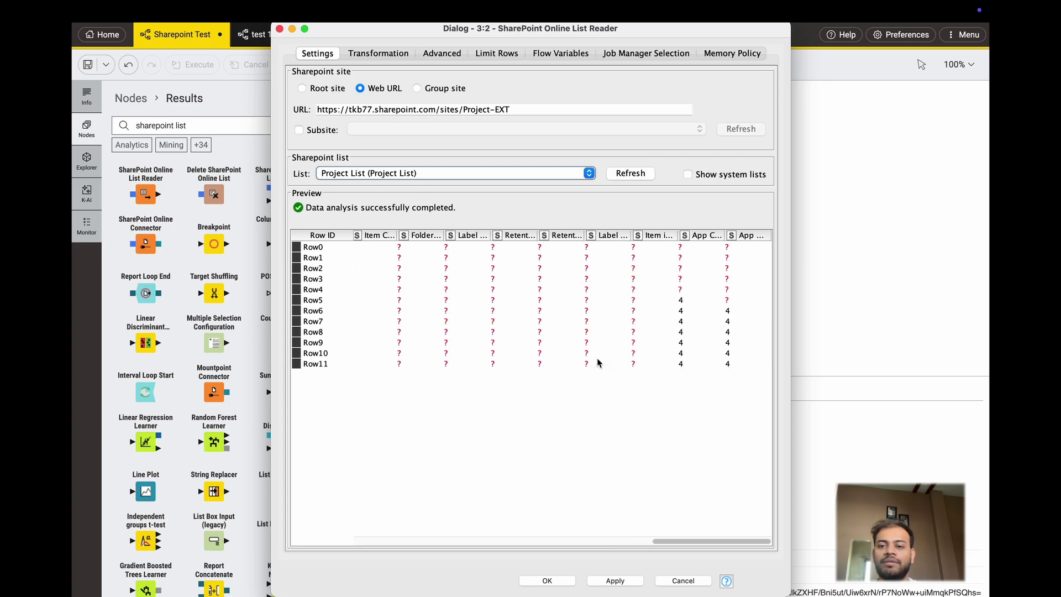
pyautogui.hscroll(-5, 598, 363)
pyautogui.hscroll(5, 598, 363)
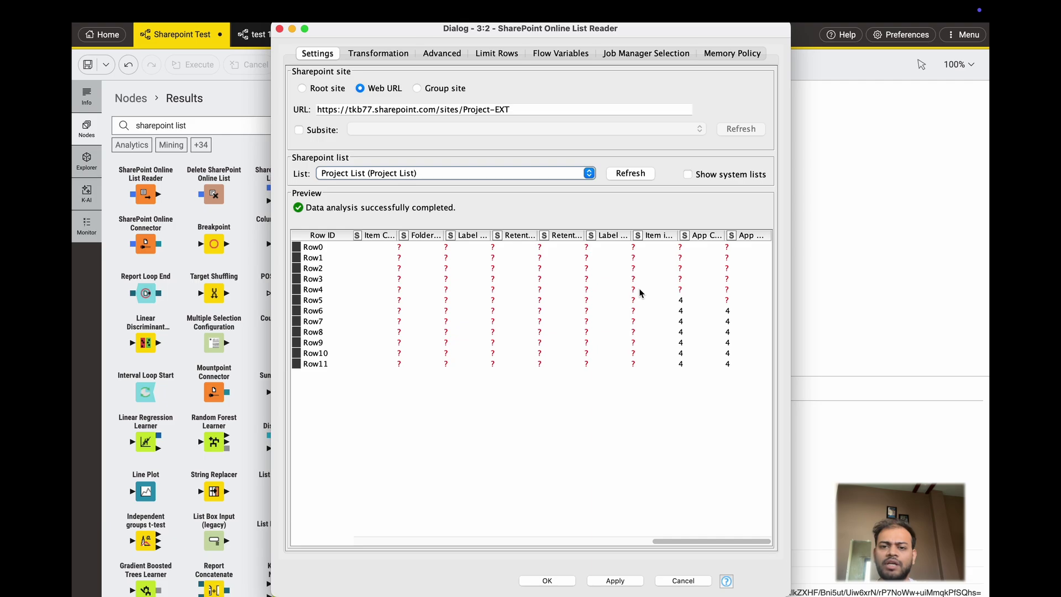
pyautogui.hscroll(-10, 641, 293)
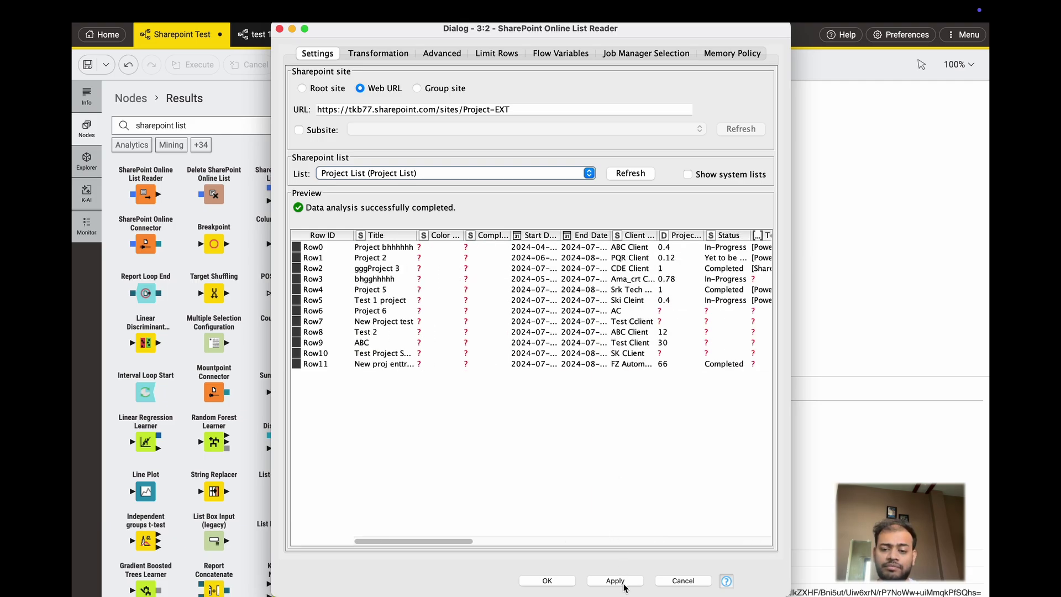
pyautogui.click(535, 581)
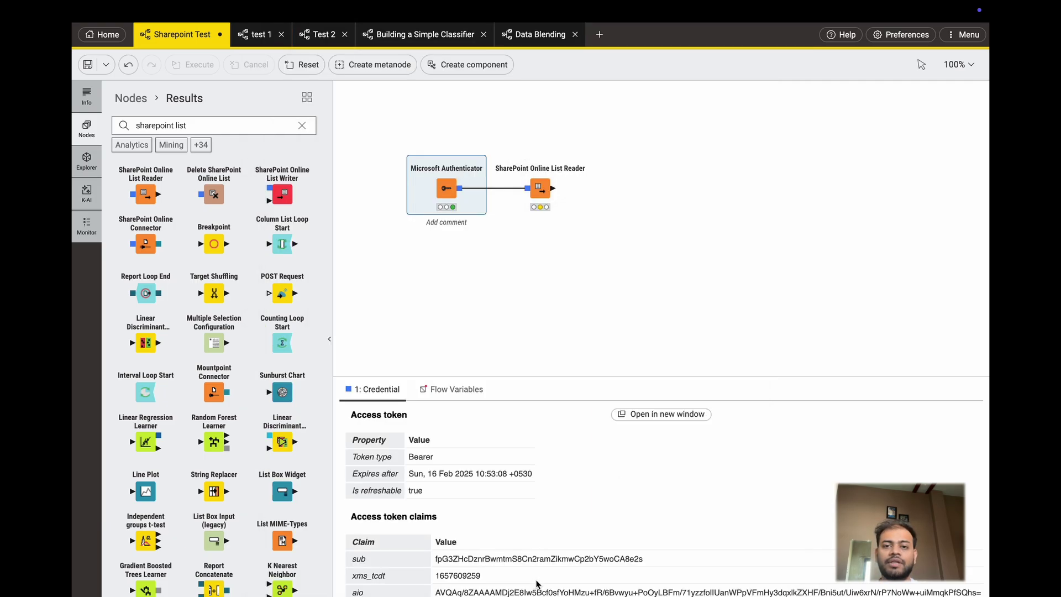
# Execute the SharePoint Online List Reader and review its output table across the columns
pyautogui.click(532, 156)
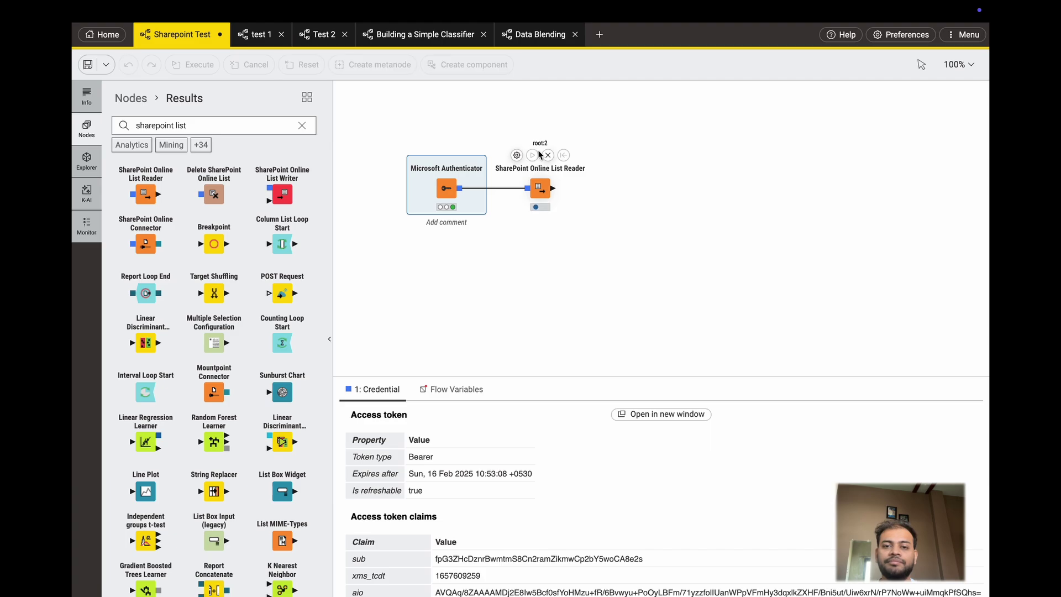
pyautogui.click(546, 198)
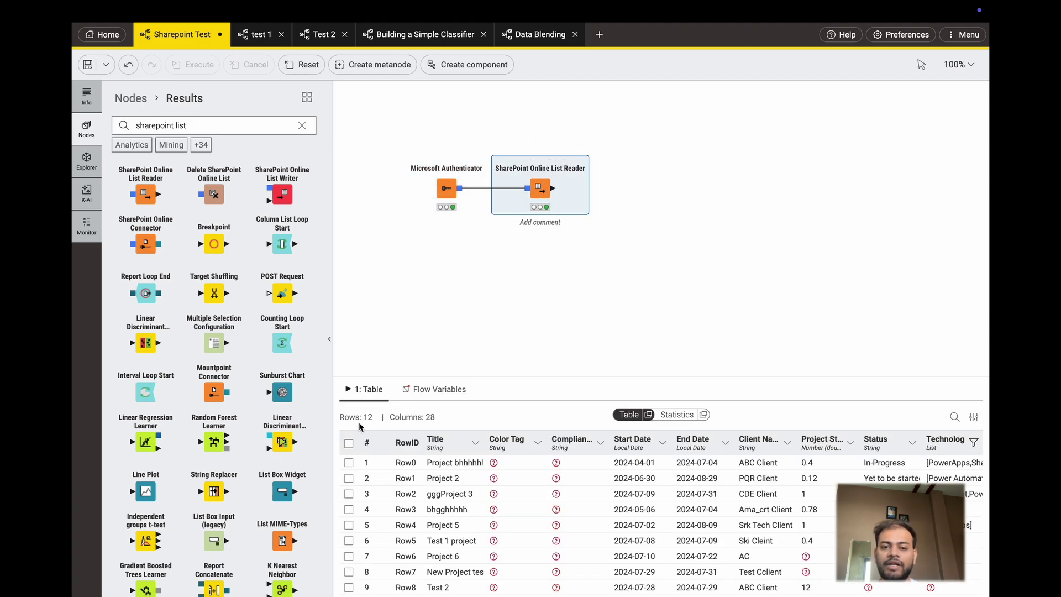
pyautogui.hscroll(5, 553, 481)
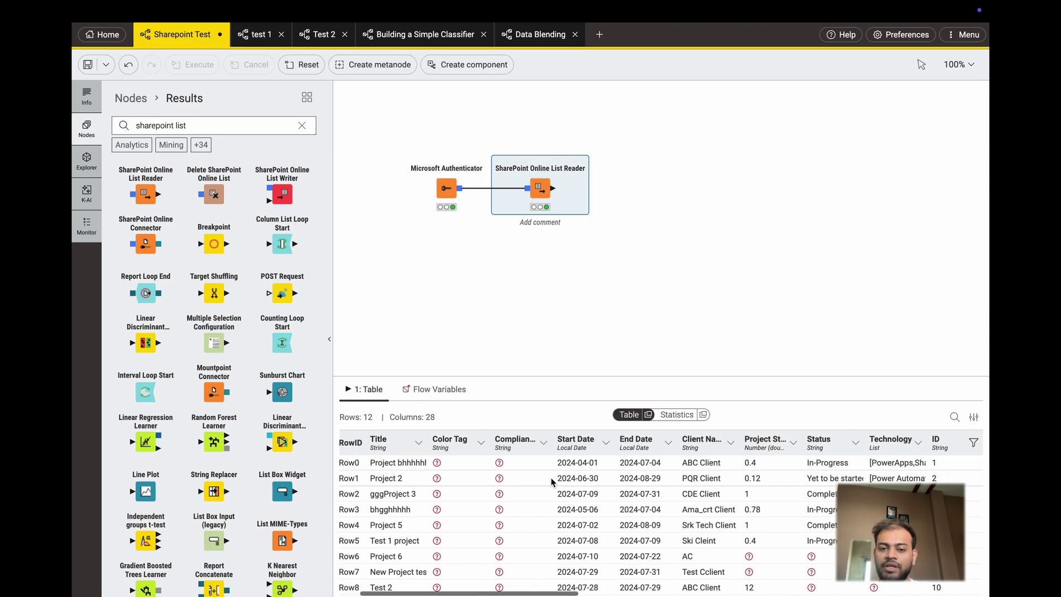
pyautogui.hscroll(-5, 553, 481)
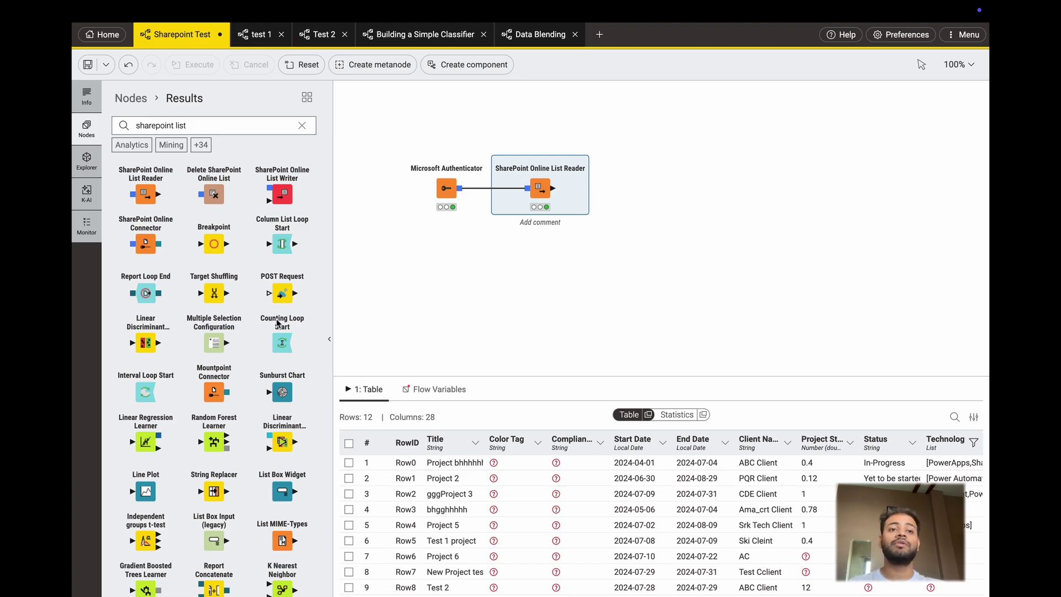
# Add a Column Filter node after the SharePoint Online List Reader and connect the reader's table output to it
pyautogui.tripleClick(190, 125)
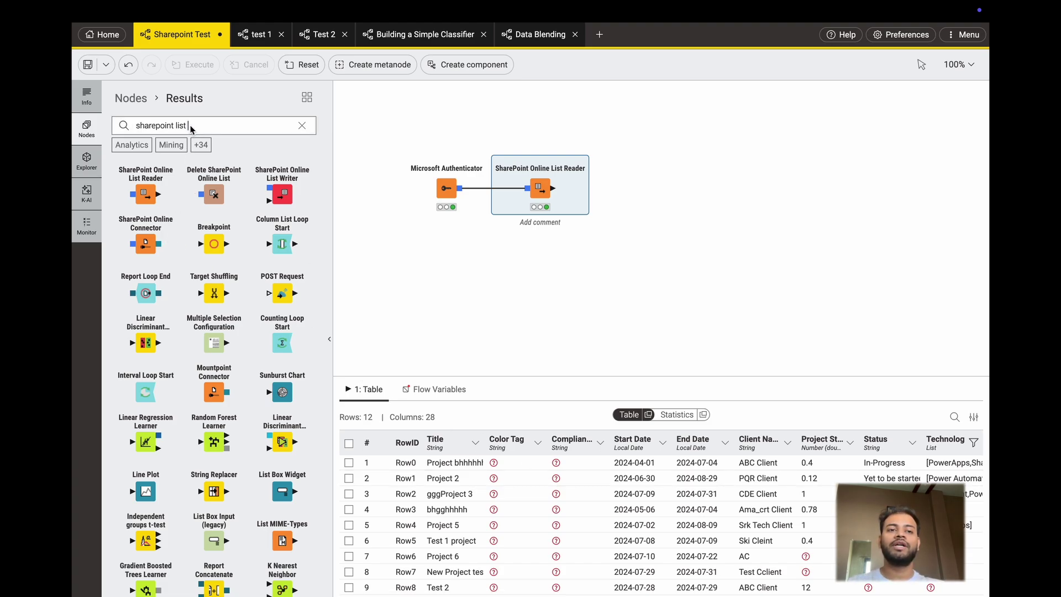
pyautogui.write('filter')
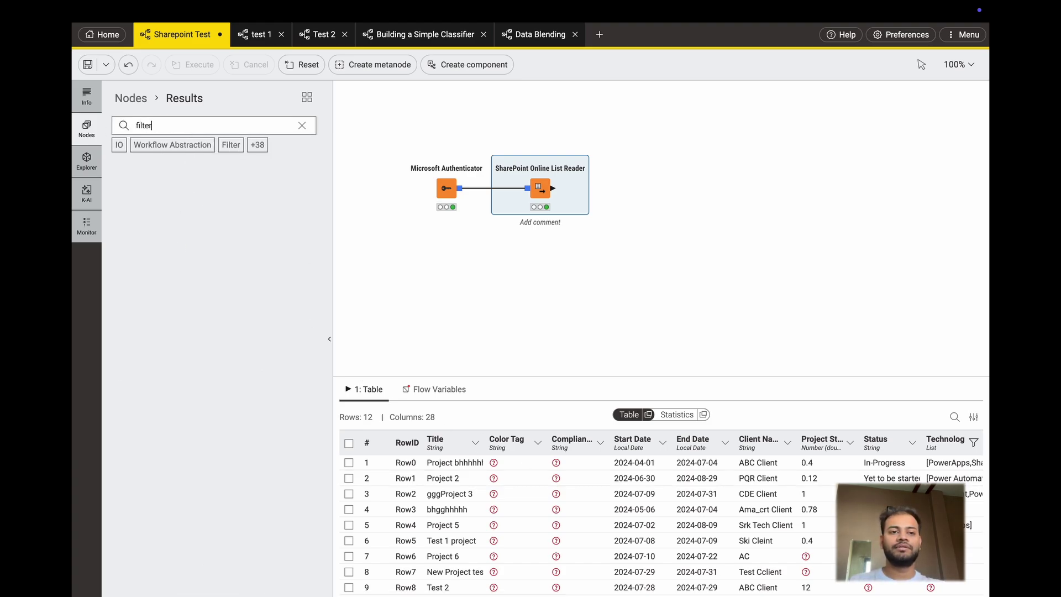
pyautogui.press('BackSpace')
pyautogui.press('BackSpace')
pyautogui.press('BackSpace')
pyautogui.press('BackSpace')
pyautogui.press('BackSpace')
pyautogui.press('BackSpace')
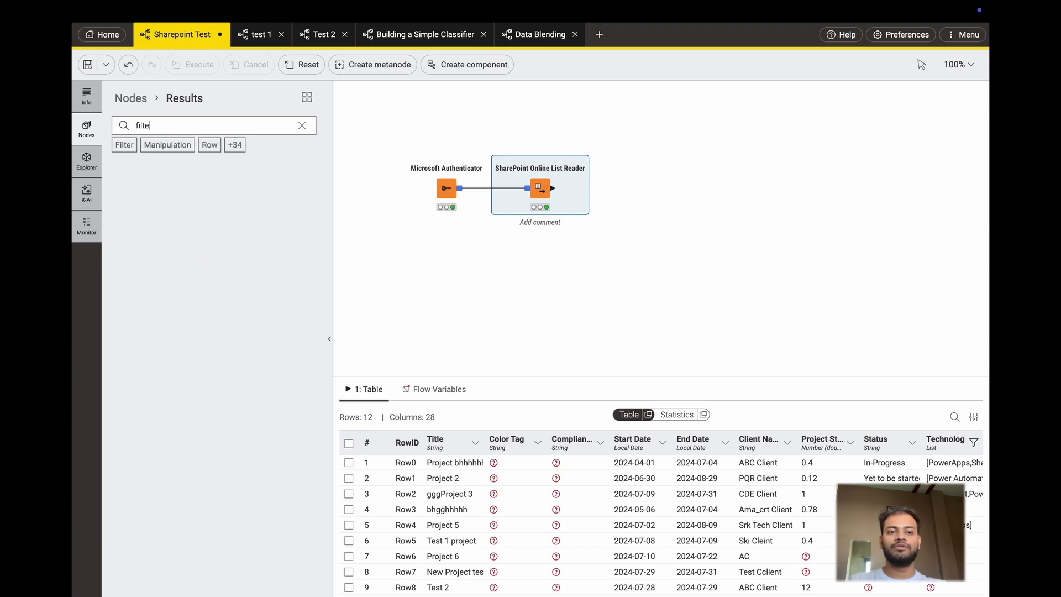
pyautogui.write('colum')
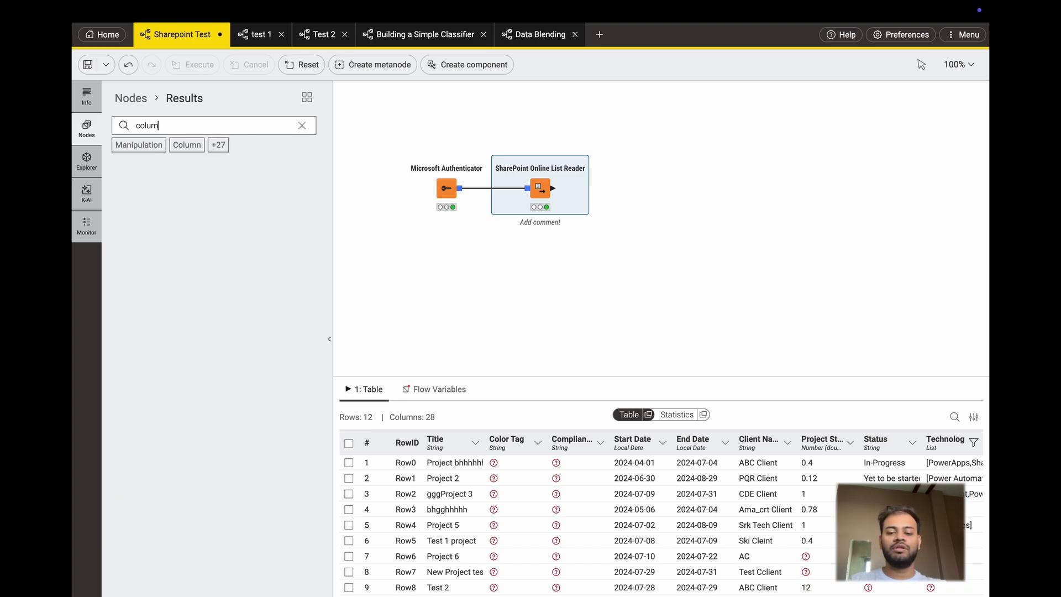
pyautogui.write('n filter')
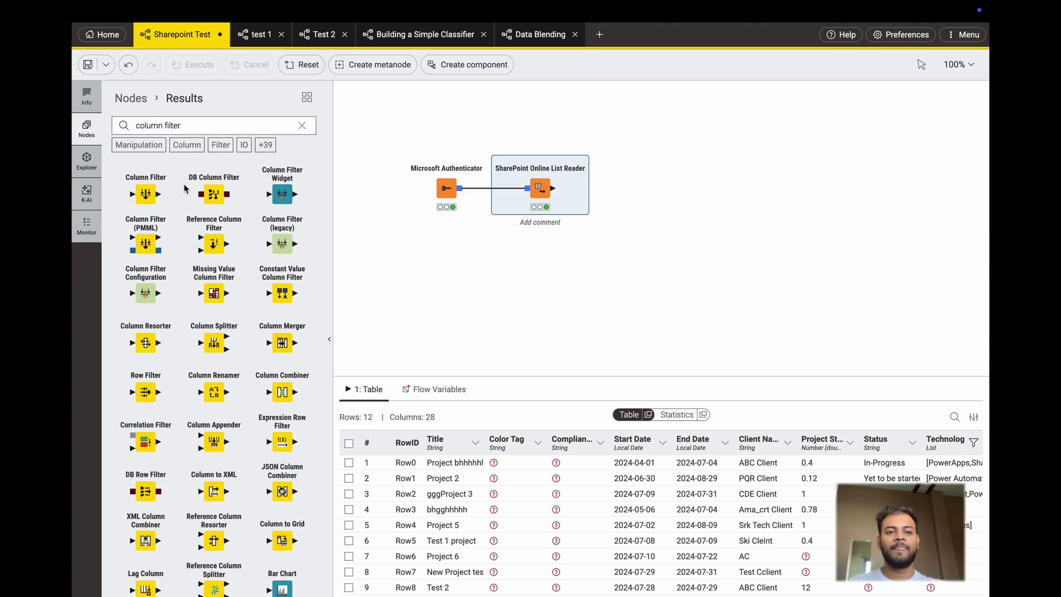
pyautogui.moveTo(145, 206); pyautogui.dragTo(637, 189)
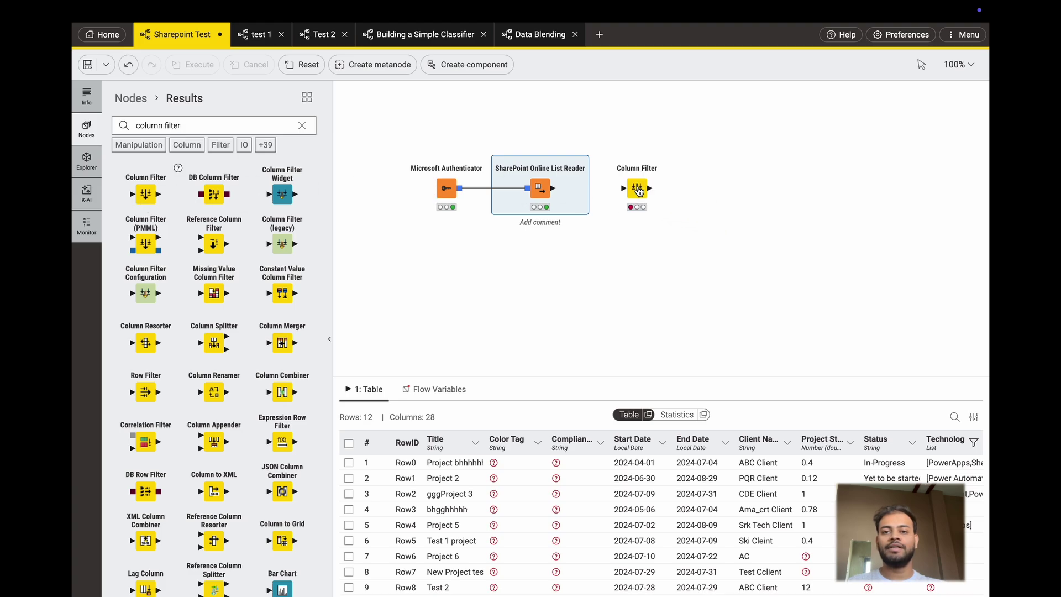
pyautogui.moveTo(555, 188); pyautogui.dragTo(623, 188)
# Exclude all columns in the Column Filter, then select Title, Color Tag, Start Date through ID, Modified and Created among the excluded ones
pyautogui.click(614, 156)
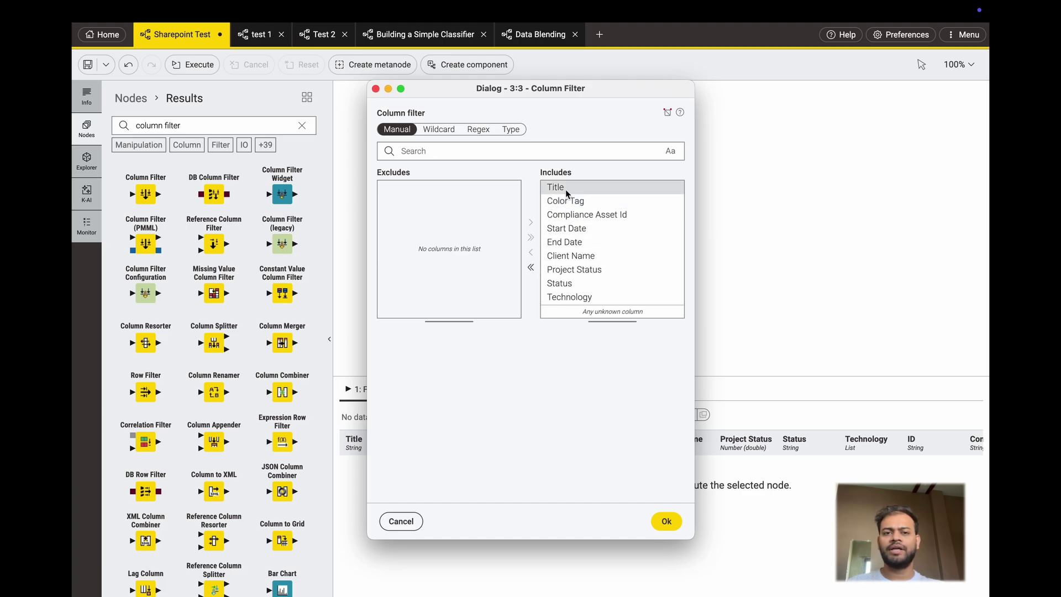
pyautogui.click(532, 269)
pyautogui.click(393, 191)
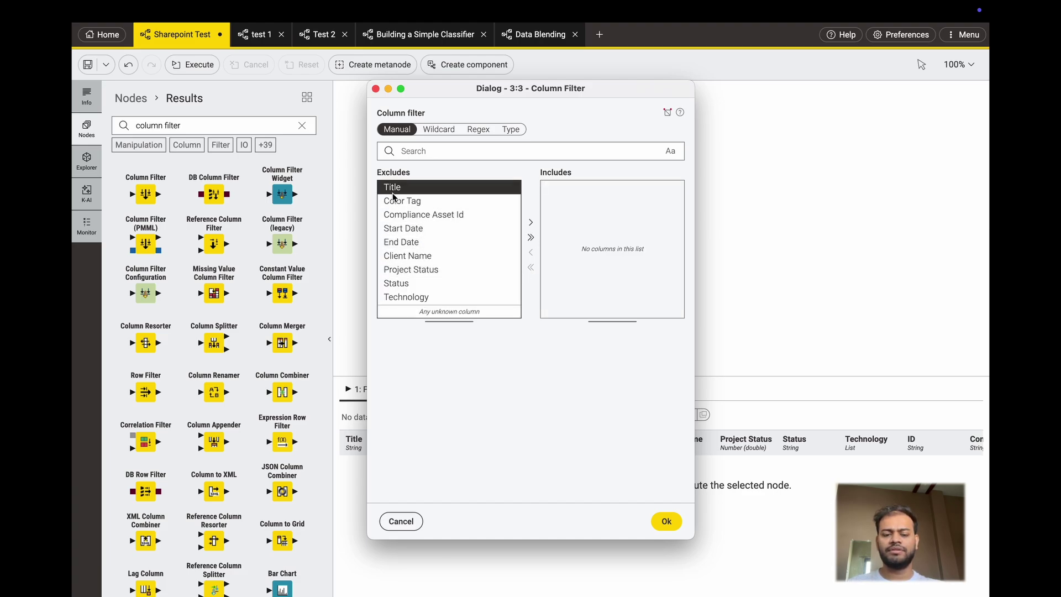
pyautogui.moveTo(393, 197); pyautogui.dragTo(410, 243)
pyautogui.keyDown('ctrl'); pyautogui.click(409, 216); pyautogui.keyUp('ctrl')
pyautogui.keyDown('ctrl'); pyautogui.click(415, 270); pyautogui.keyUp('ctrl')
pyautogui.keyDown('ctrl'); pyautogui.click(412, 284); pyautogui.keyUp('ctrl')
pyautogui.keyDown('ctrl'); pyautogui.click(411, 297); pyautogui.keyUp('ctrl')
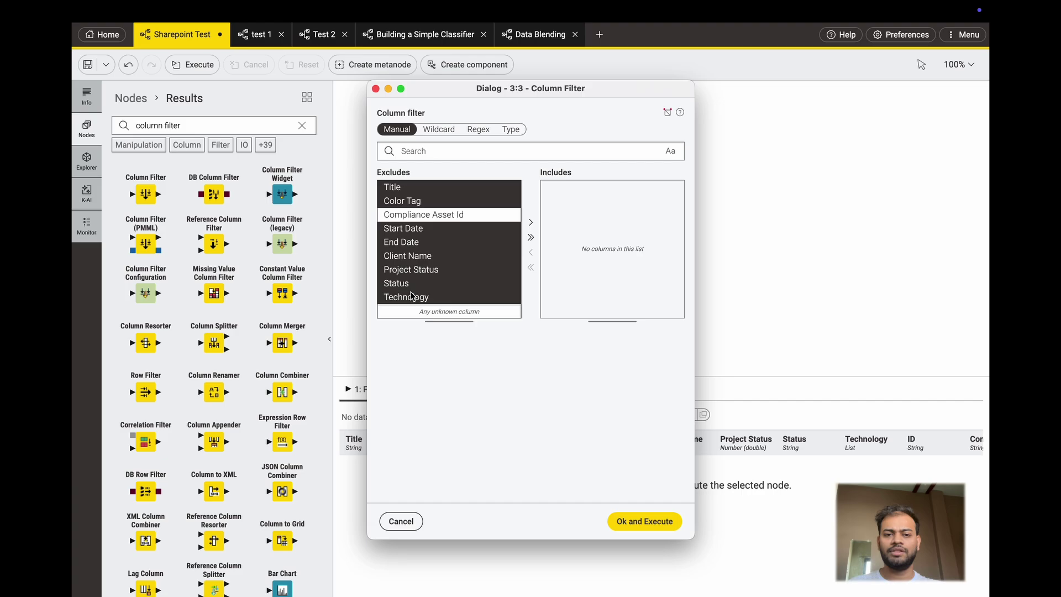
pyautogui.scroll(-3, 420, 288)
pyautogui.keyDown('ctrl'); pyautogui.click(433, 272); pyautogui.keyUp('ctrl')
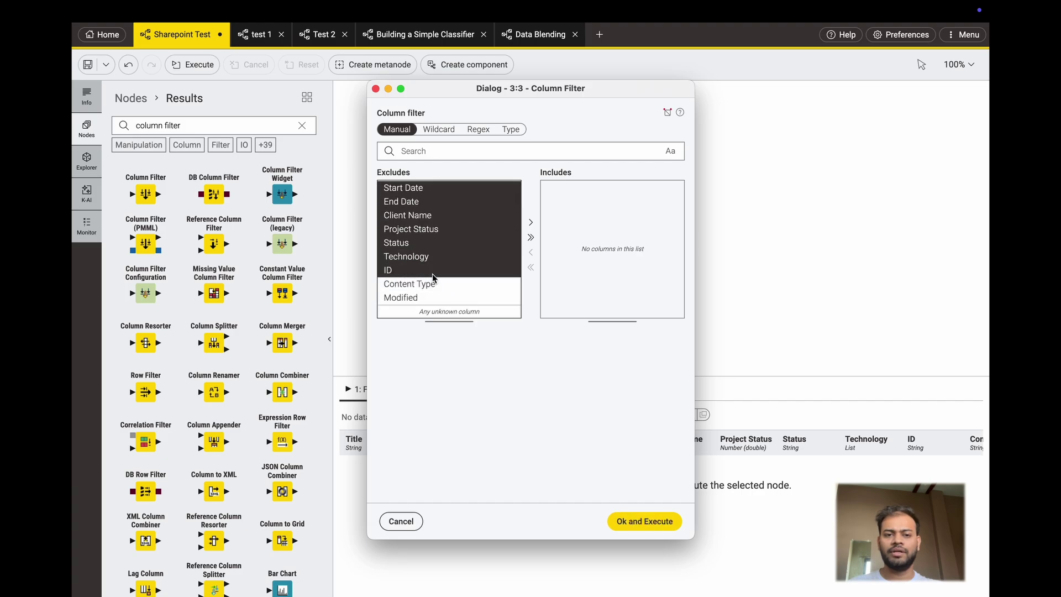
pyautogui.scroll(-3, 433, 287)
pyautogui.scroll(-2, 433, 288)
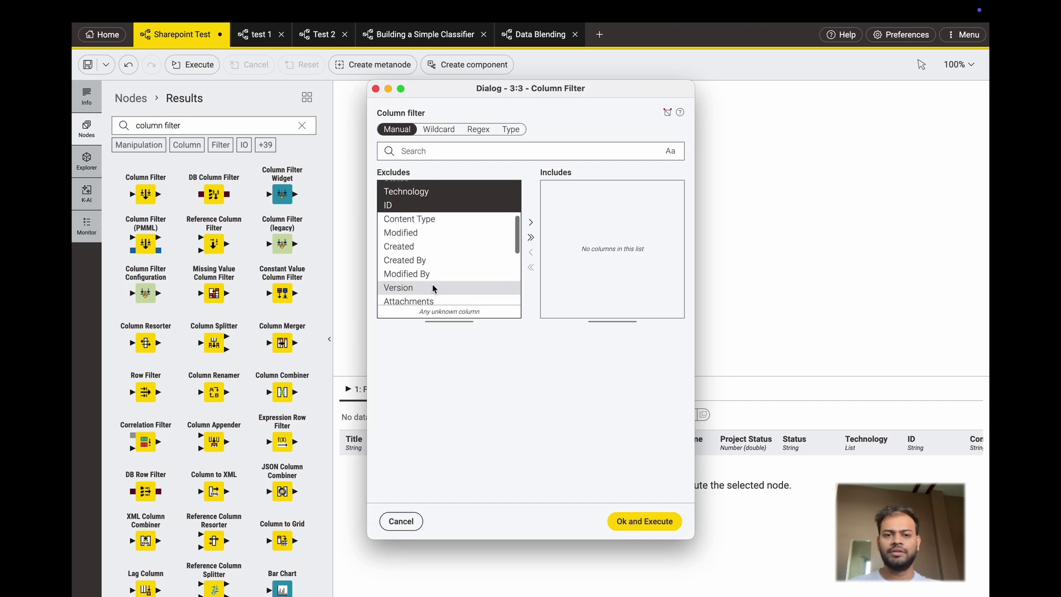
pyautogui.keyDown('ctrl'); pyautogui.click(428, 233); pyautogui.keyUp('ctrl')
pyautogui.keyDown('ctrl'); pyautogui.click(427, 246); pyautogui.keyUp('ctrl')
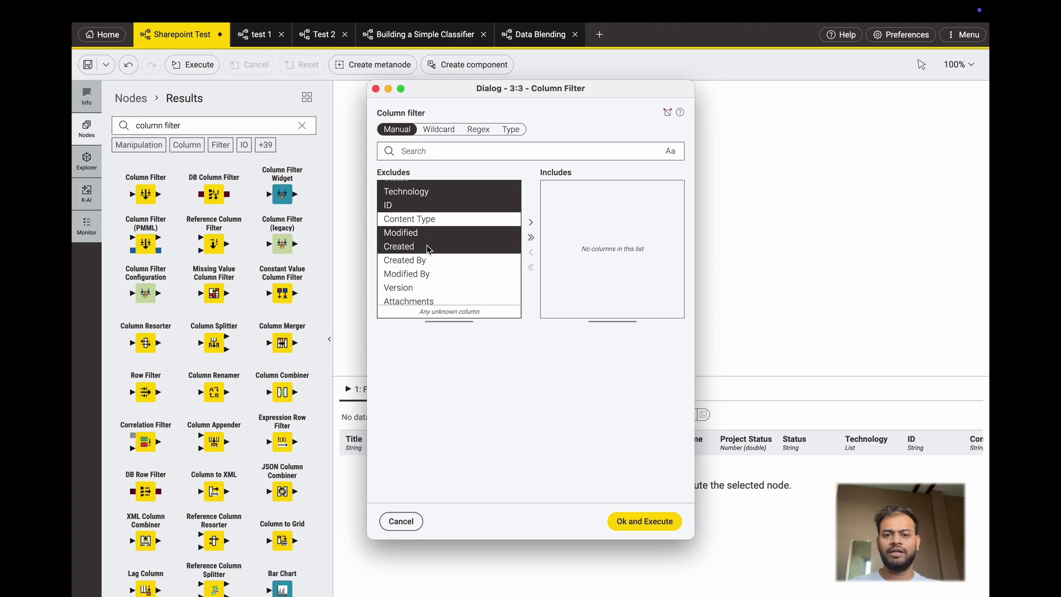
# Include all columns in the Column Filter, then execute the node and review the filtered table
pyautogui.click(531, 238)
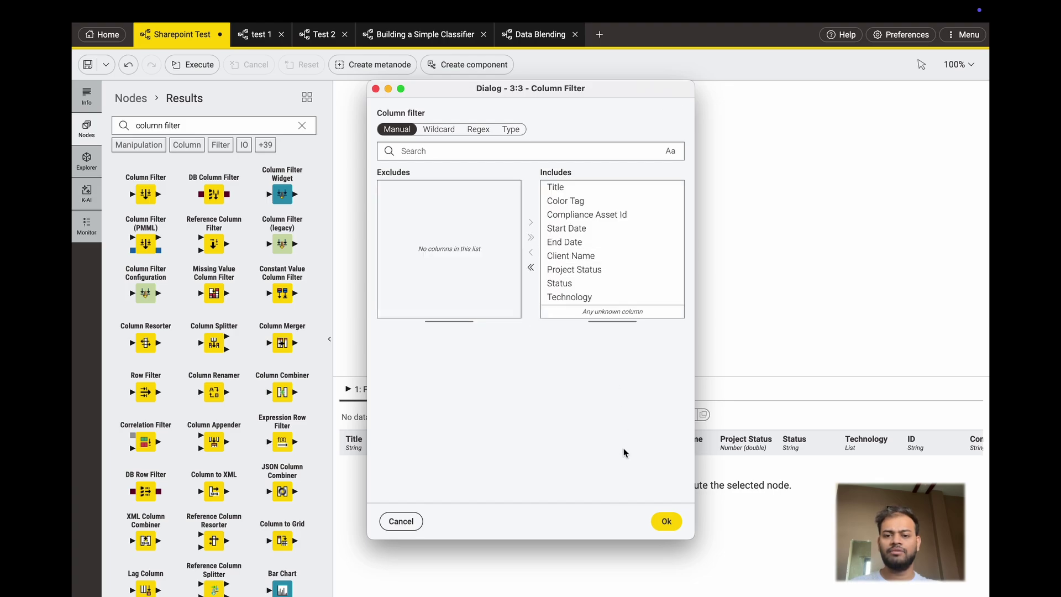
pyautogui.click(666, 521)
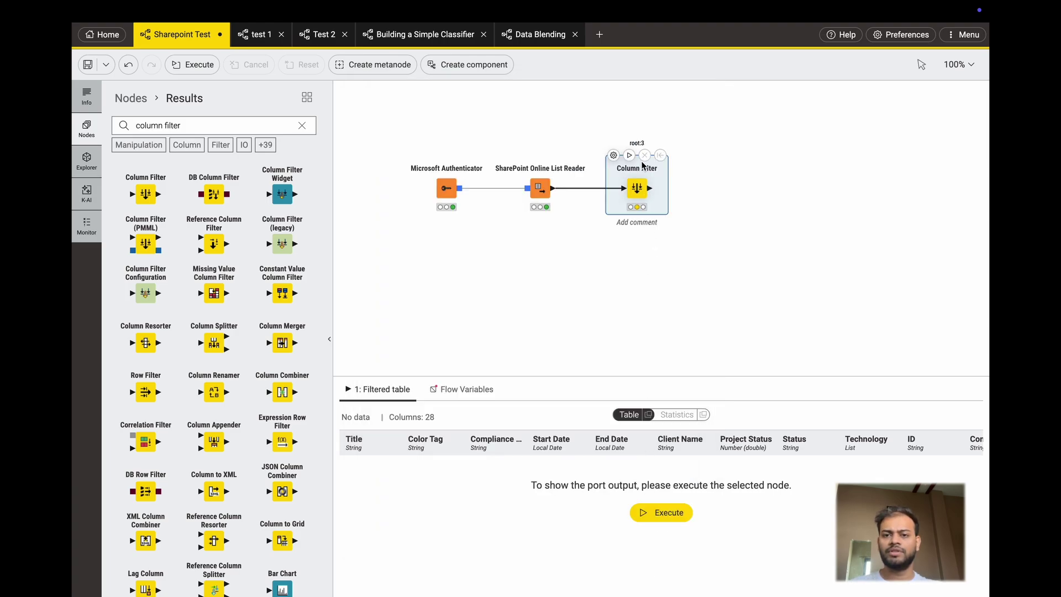
pyautogui.click(630, 155)
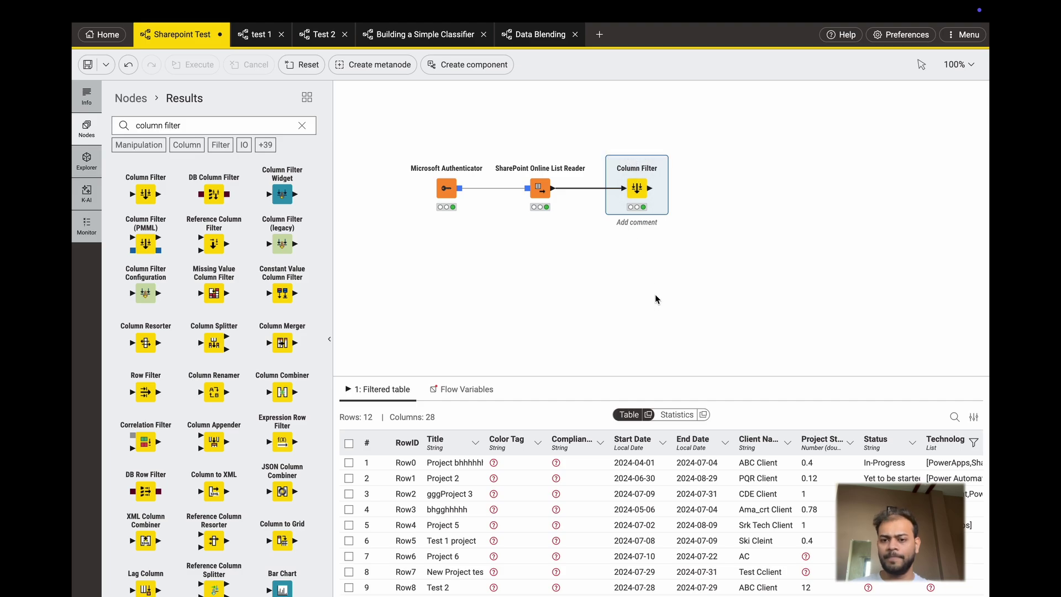
pyautogui.hscroll(5, 733, 462)
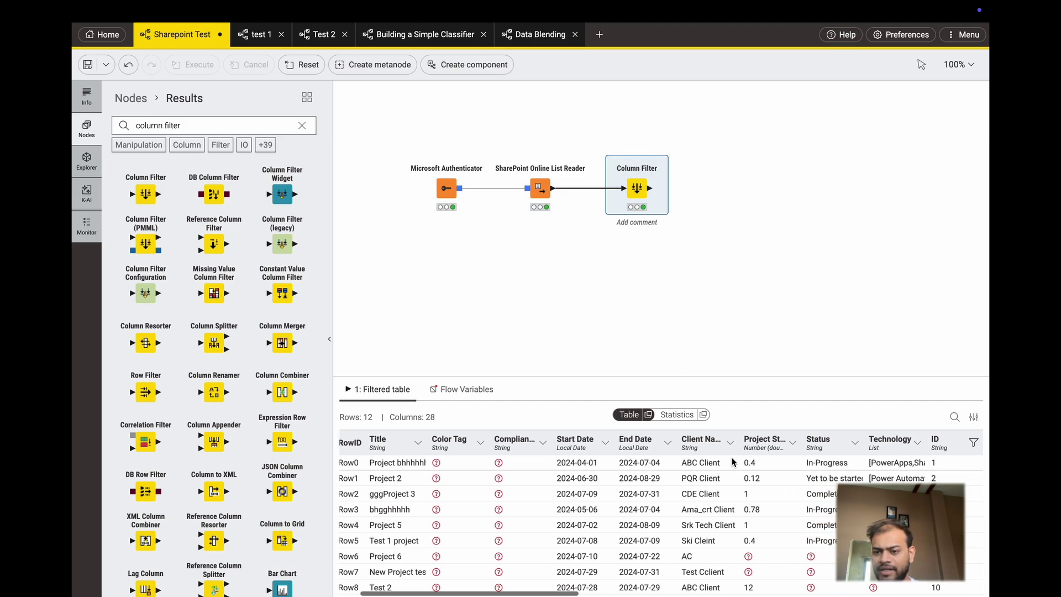
pyautogui.hscroll(5, 733, 462)
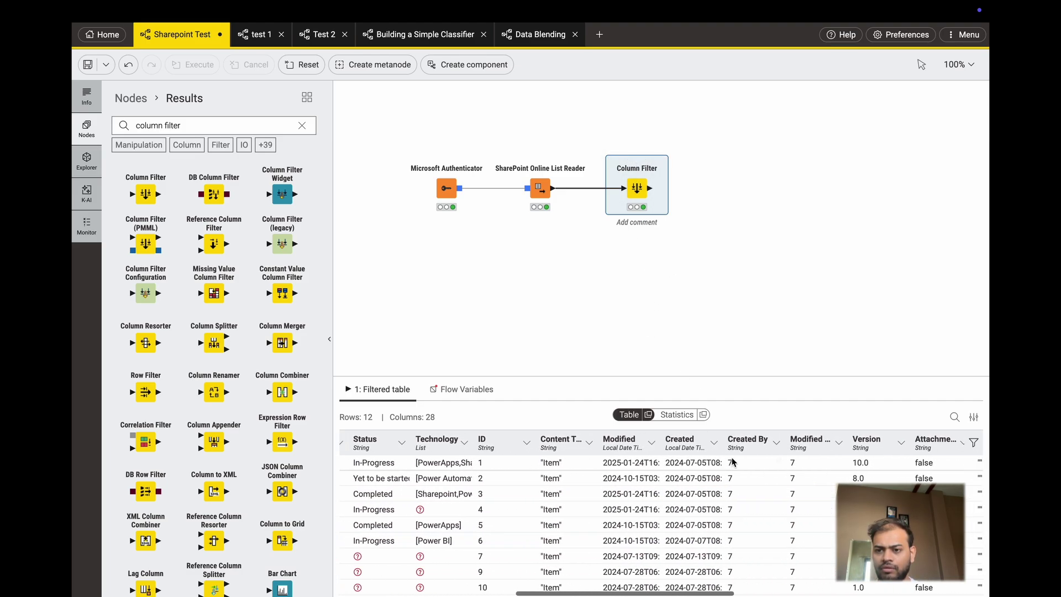
pyautogui.hscroll(-10, 732, 462)
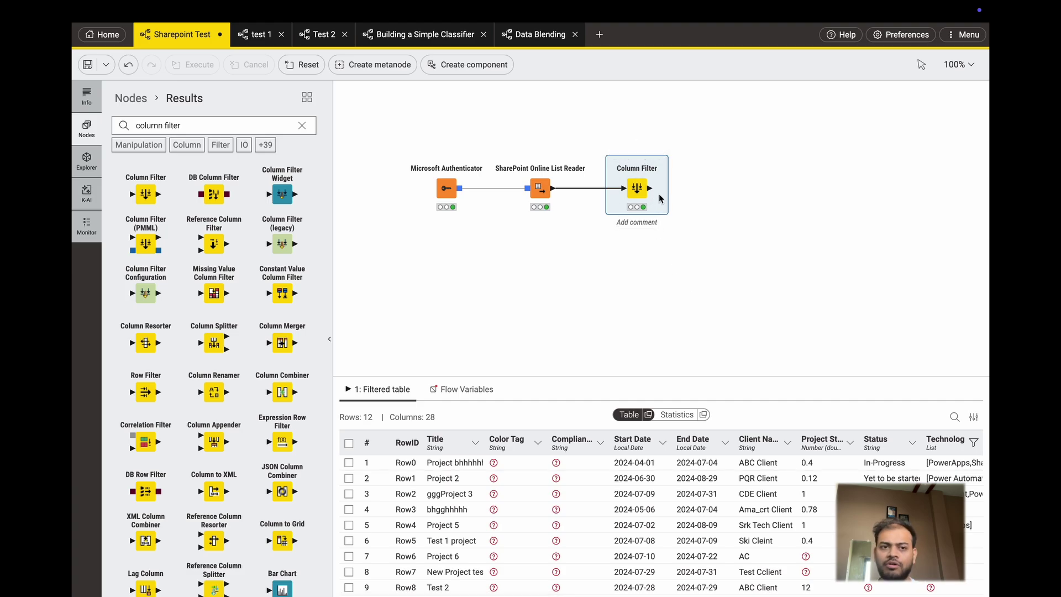
# Add an Excel Writer node after the Column Filter and connect the filtered table output to it
pyautogui.click(192, 131)
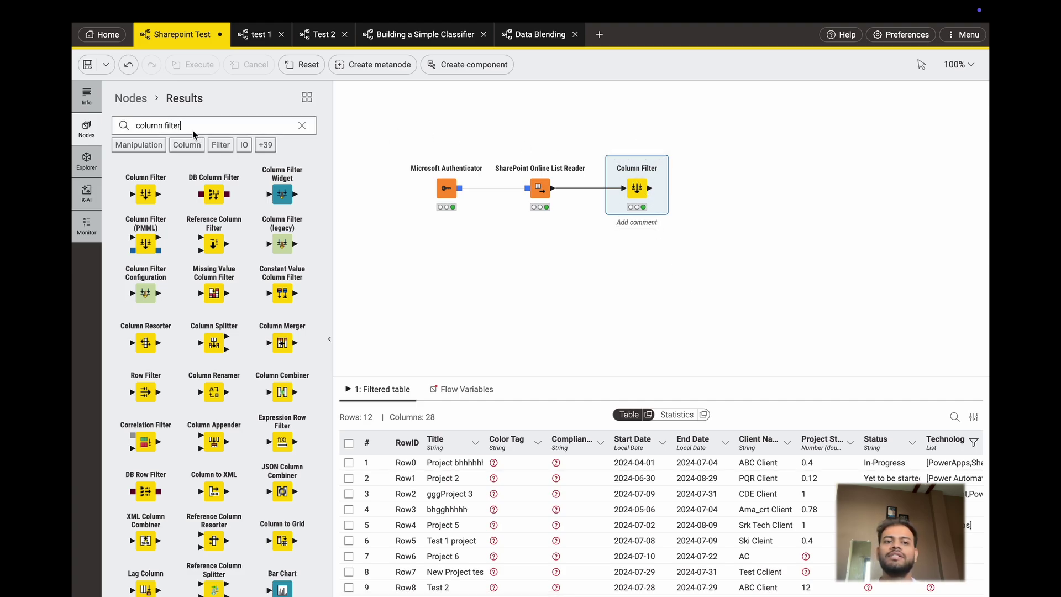
pyautogui.click(87, 129)
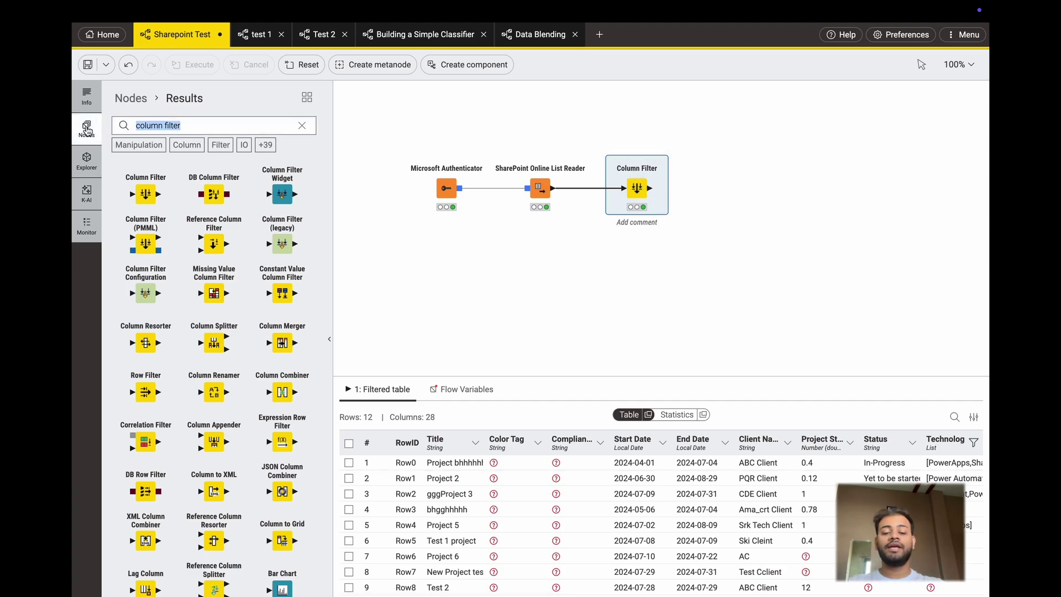
pyautogui.write('excel')
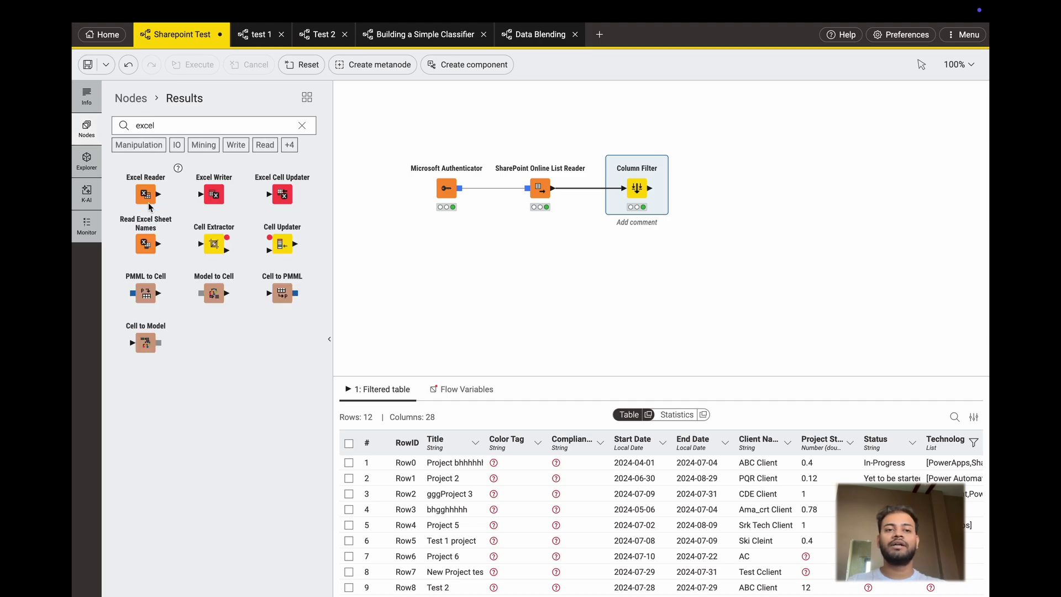
pyautogui.moveTo(214, 194); pyautogui.dragTo(732, 190)
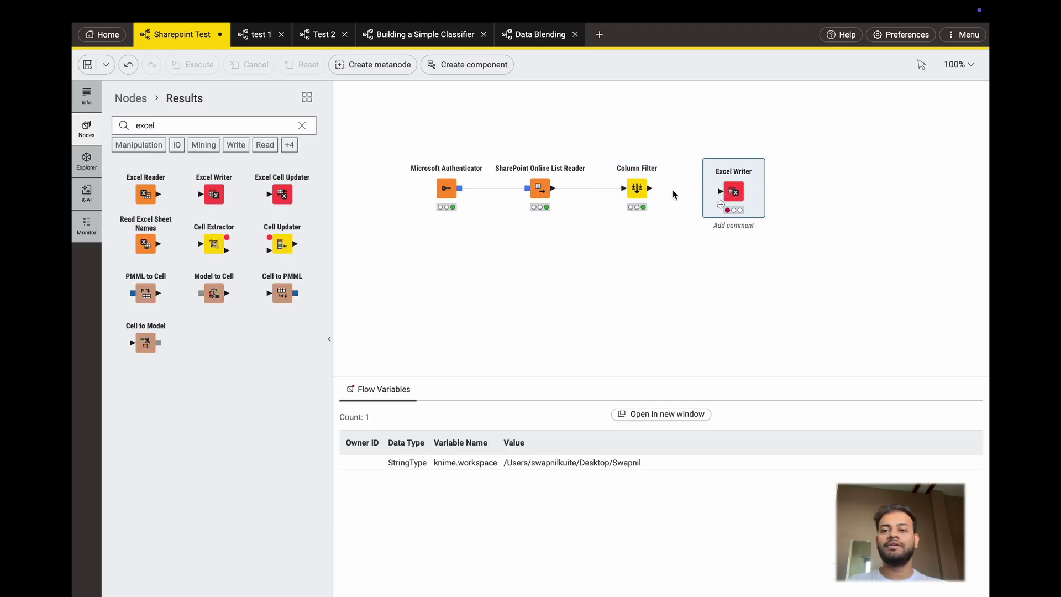
pyautogui.moveTo(650, 189); pyautogui.dragTo(721, 191)
# Set the Excel Writer's output file to Latestsp data in the Knime folder under Downloads, in xlsx format
pyautogui.click(711, 161)
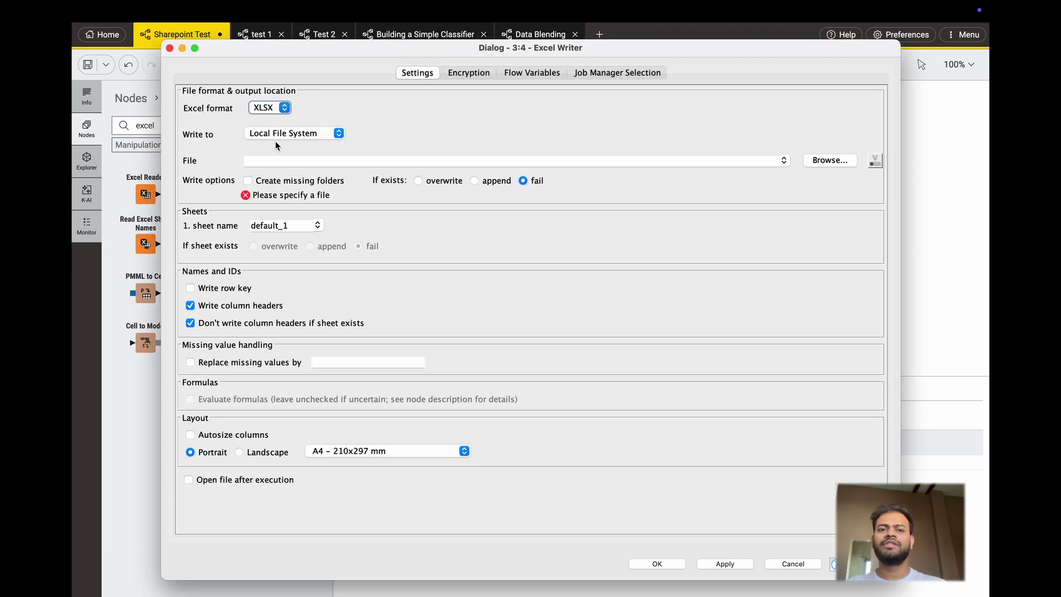
pyautogui.click(835, 160)
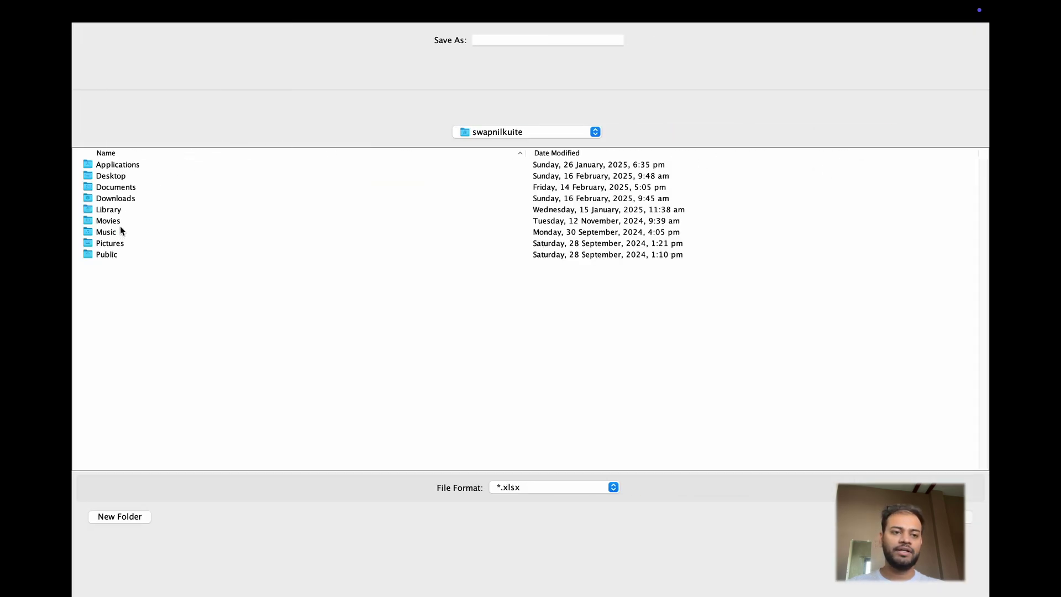
pyautogui.doubleClick(123, 199)
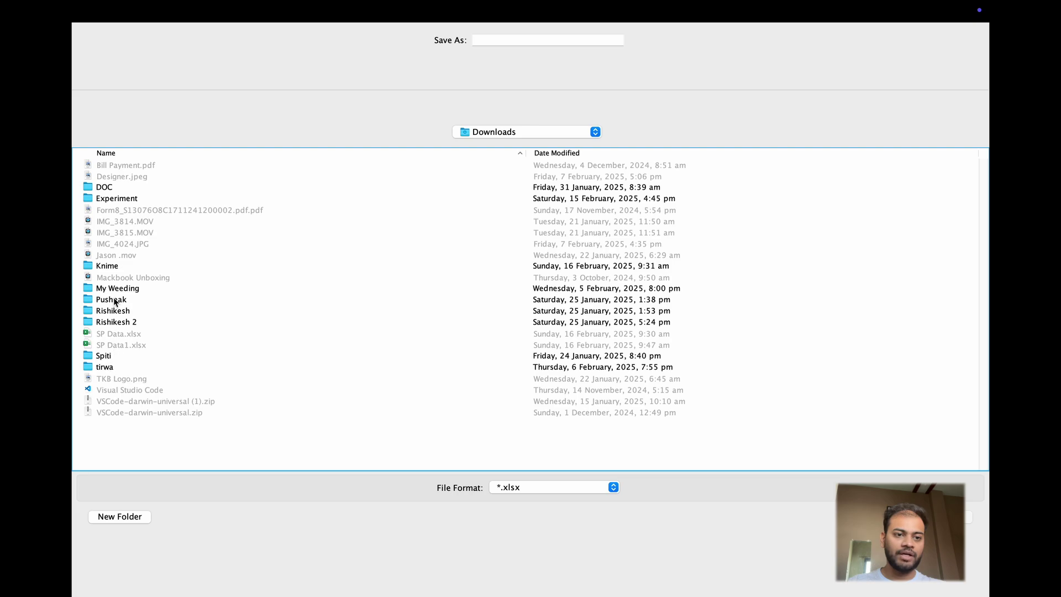
pyautogui.doubleClick(109, 266)
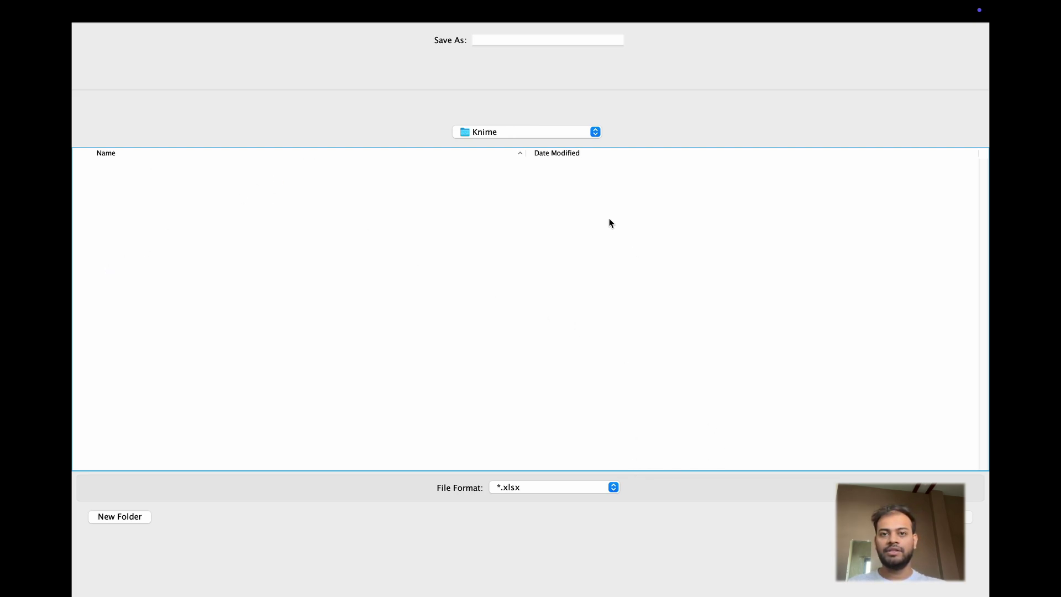
pyautogui.click(506, 40)
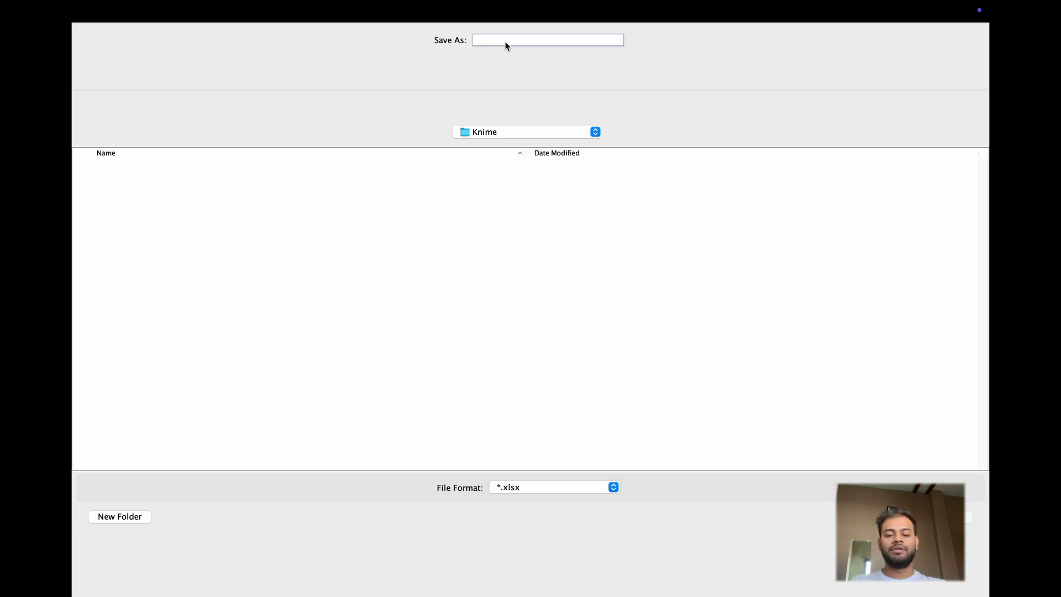
pyautogui.write('Latestsp data')
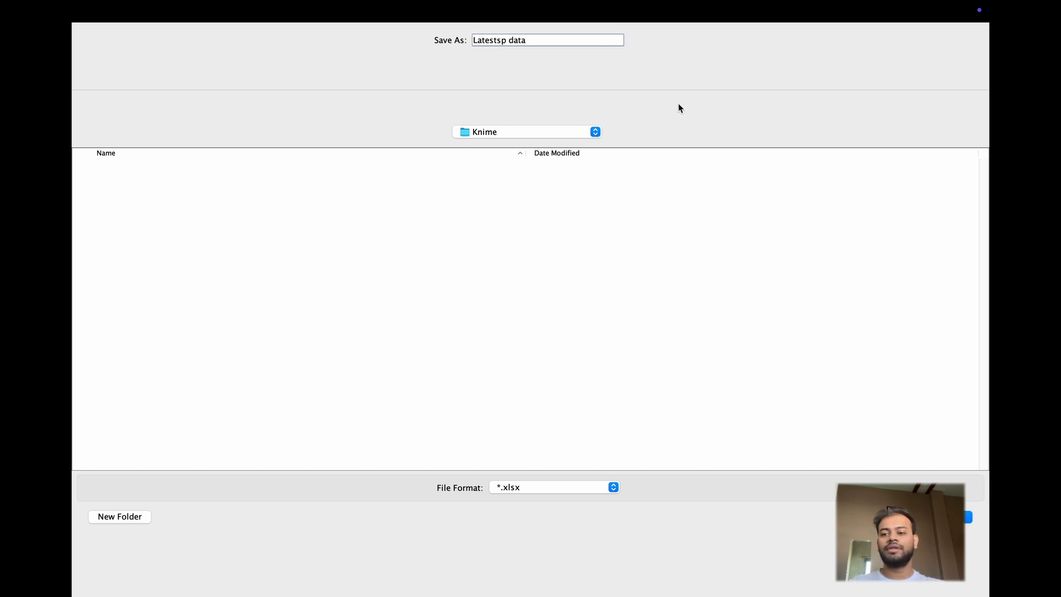
pyautogui.press('Return')
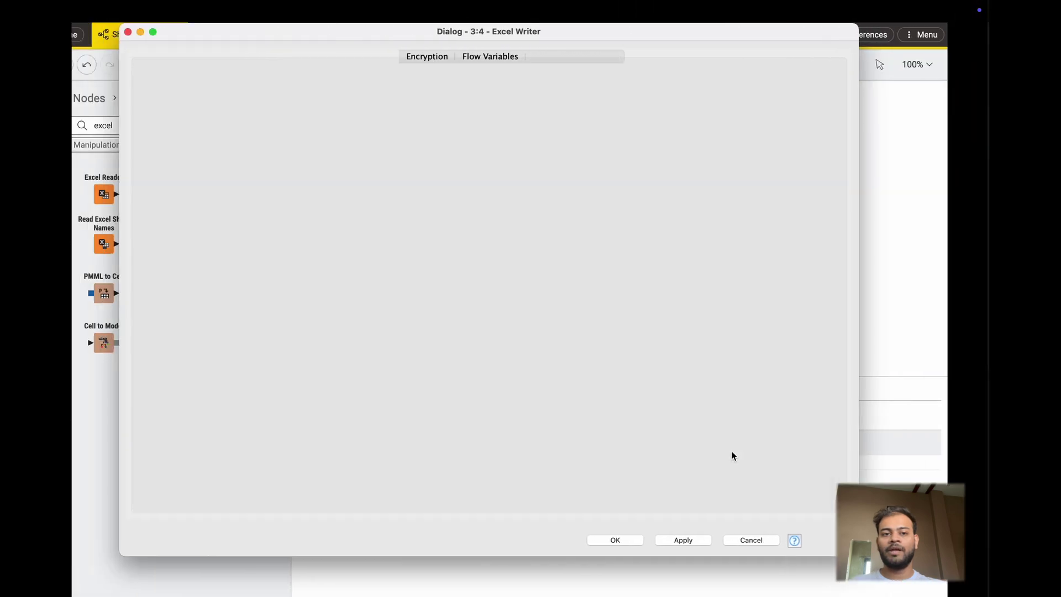
# Rename the Excel Writer's first output sheet to Sheet1
pyautogui.click(296, 211)
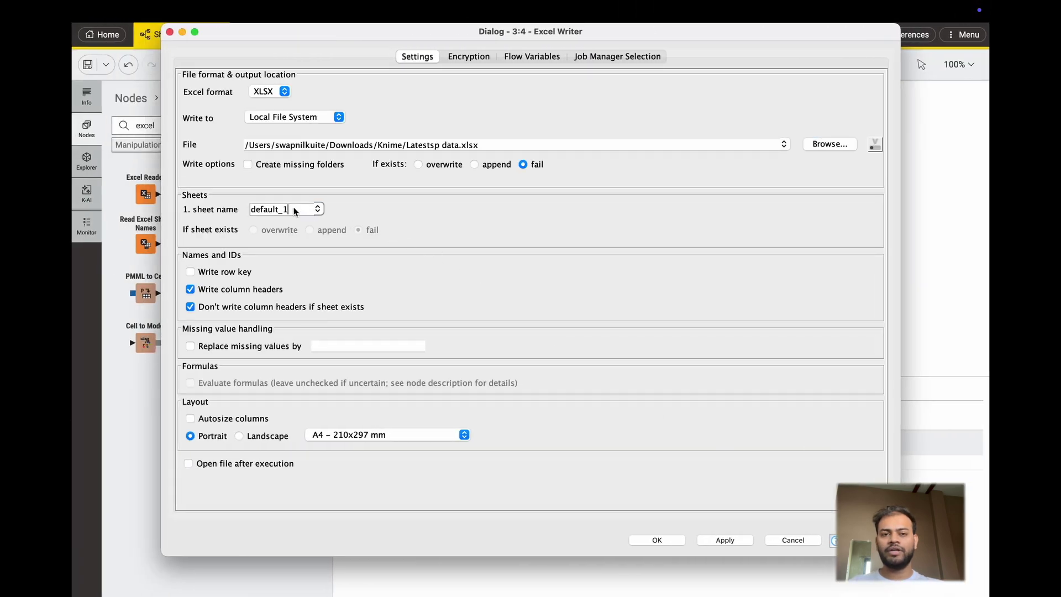
pyautogui.press('BackSpace')
pyautogui.press('BackSpace')
pyautogui.press('BackSpace')
pyautogui.press('BackSpace')
pyautogui.press('BackSpace')
pyautogui.press('BackSpace')
pyautogui.press('BackSpace')
pyautogui.press('BackSpace')
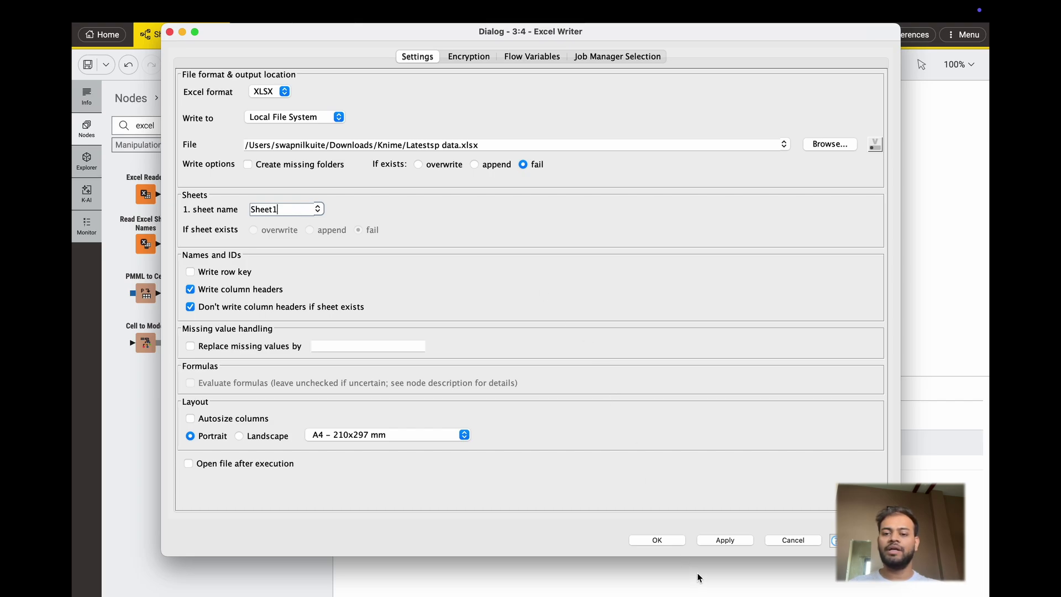
# Apply the Excel Writer's output settings and execute the node to write the Excel file
pyautogui.click(723, 539)
pyautogui.click(661, 544)
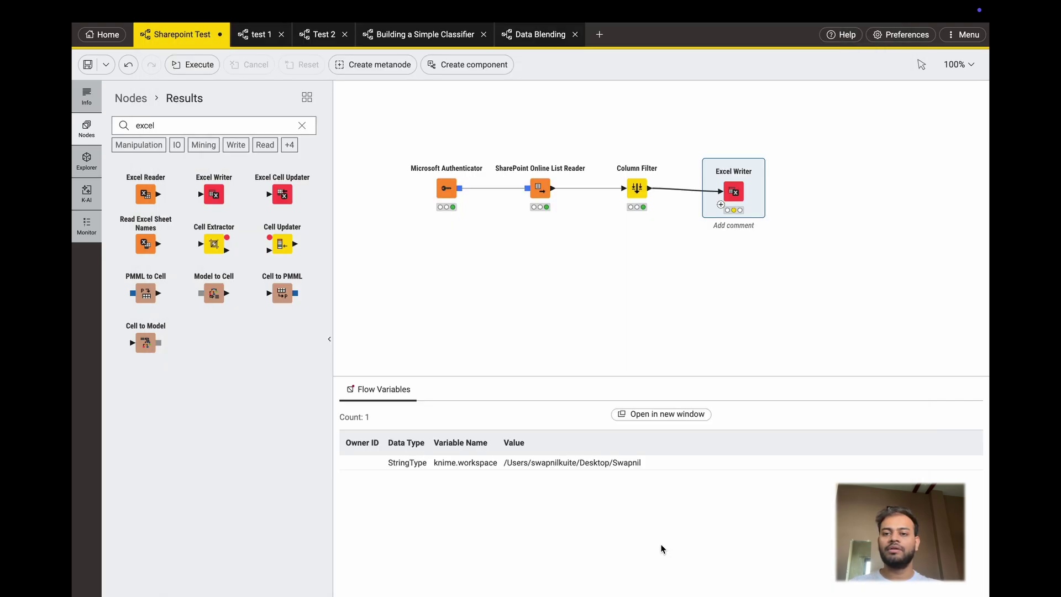
pyautogui.click(726, 159)
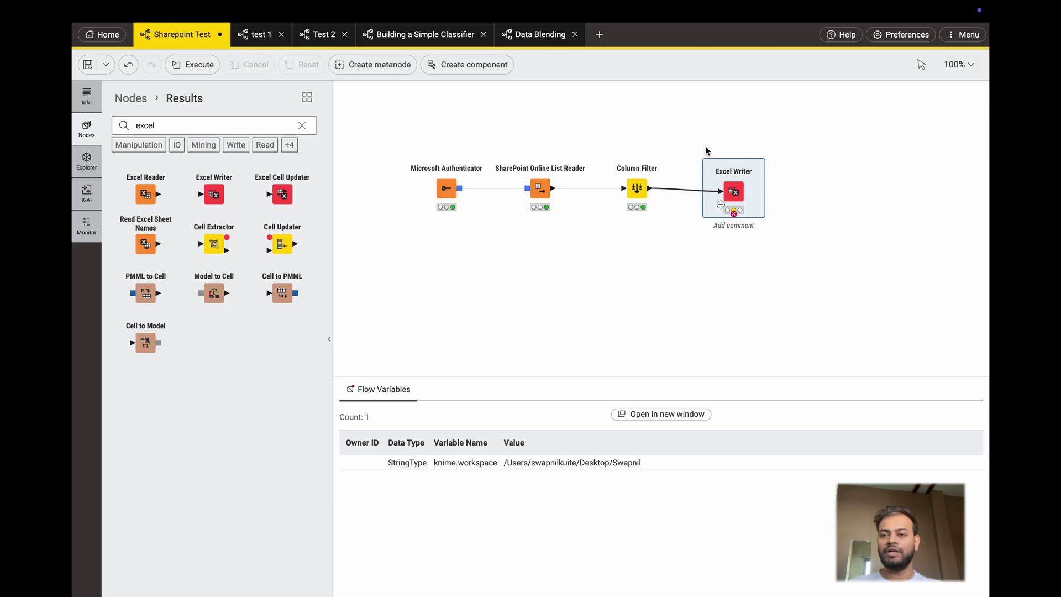
# Check the Excel Writer's settings and read the node's execution error
pyautogui.click(711, 161)
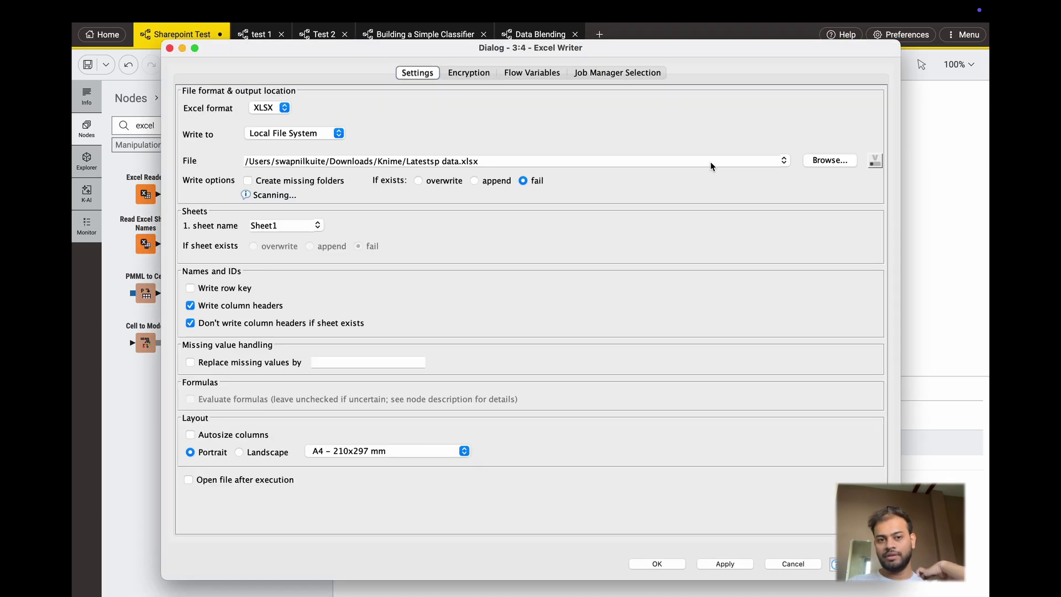
pyautogui.click(169, 48)
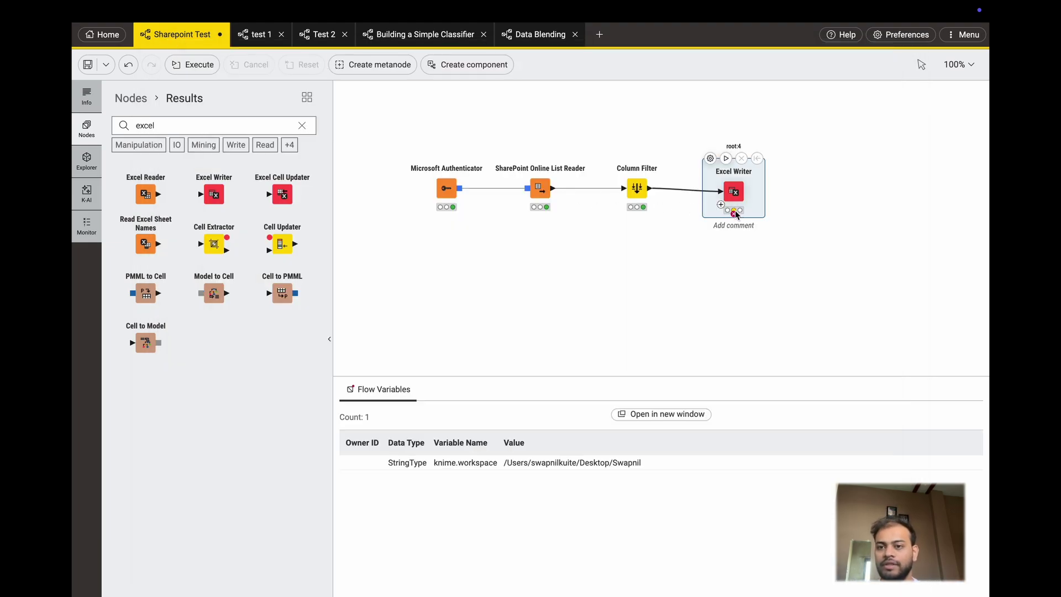
pyautogui.moveTo(735, 214)
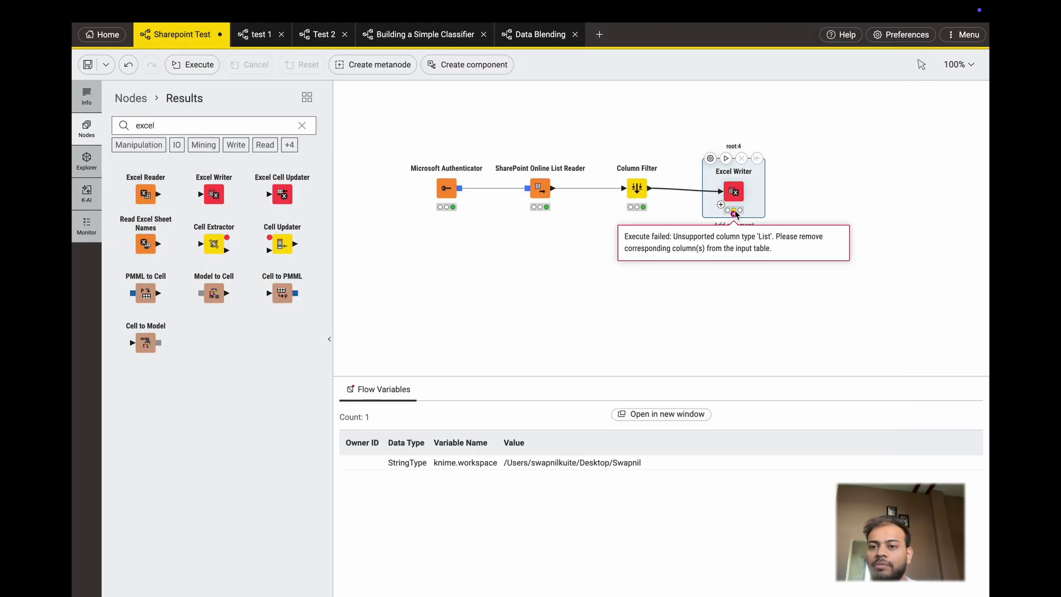
# Inspect the SharePoint Online List Reader's output table for columns of the List type
pyautogui.click(631, 191)
pyautogui.click(540, 191)
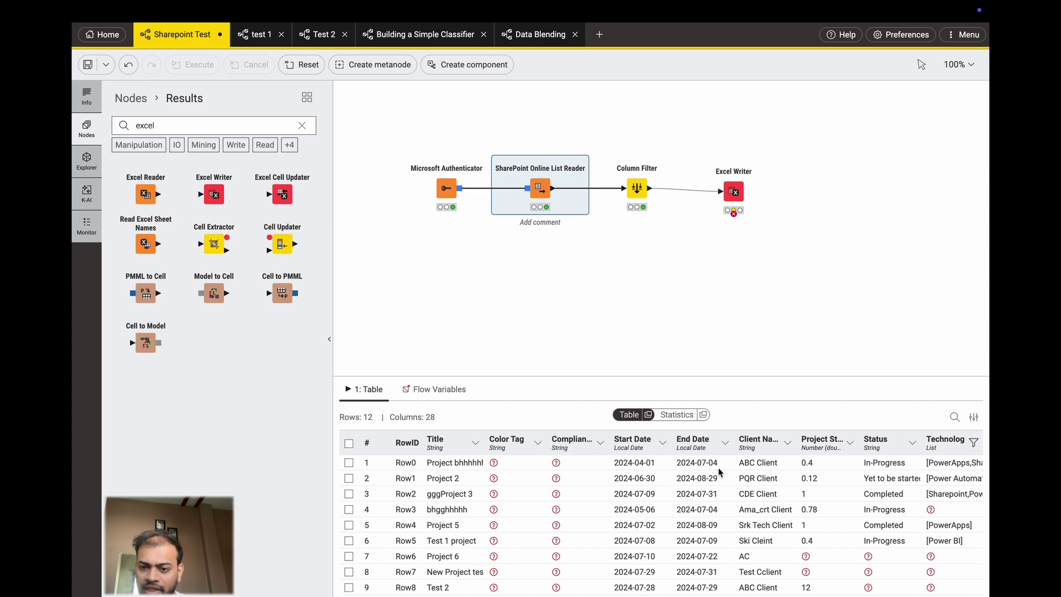
pyautogui.hscroll(3, 876, 477)
pyautogui.hscroll(1, 876, 476)
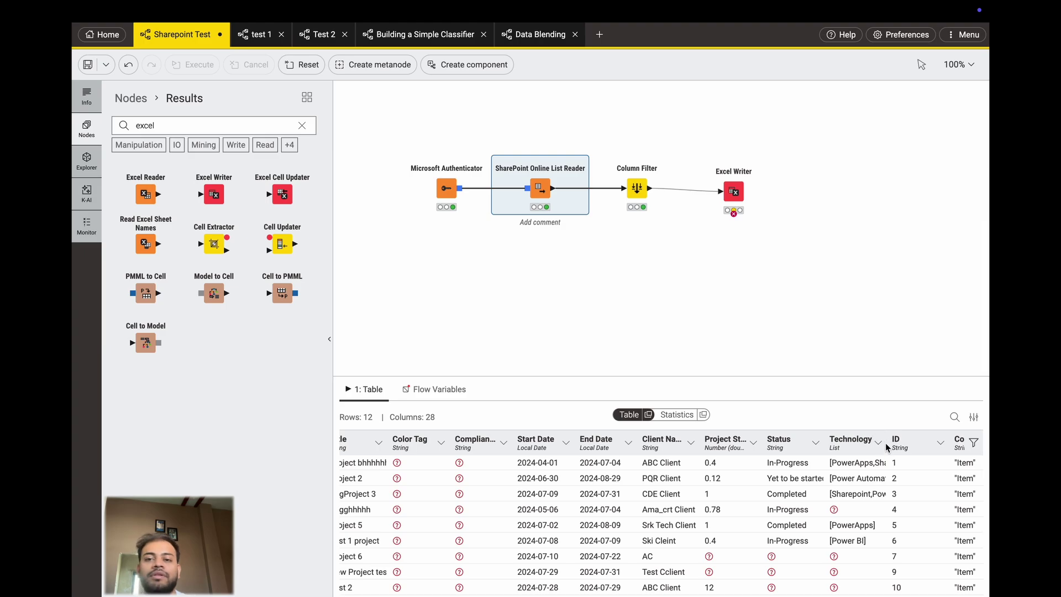
# Exclude the Technology column in the Column Filter and execute the workflow through the Excel Writer
pyautogui.click(628, 198)
pyautogui.click(614, 155)
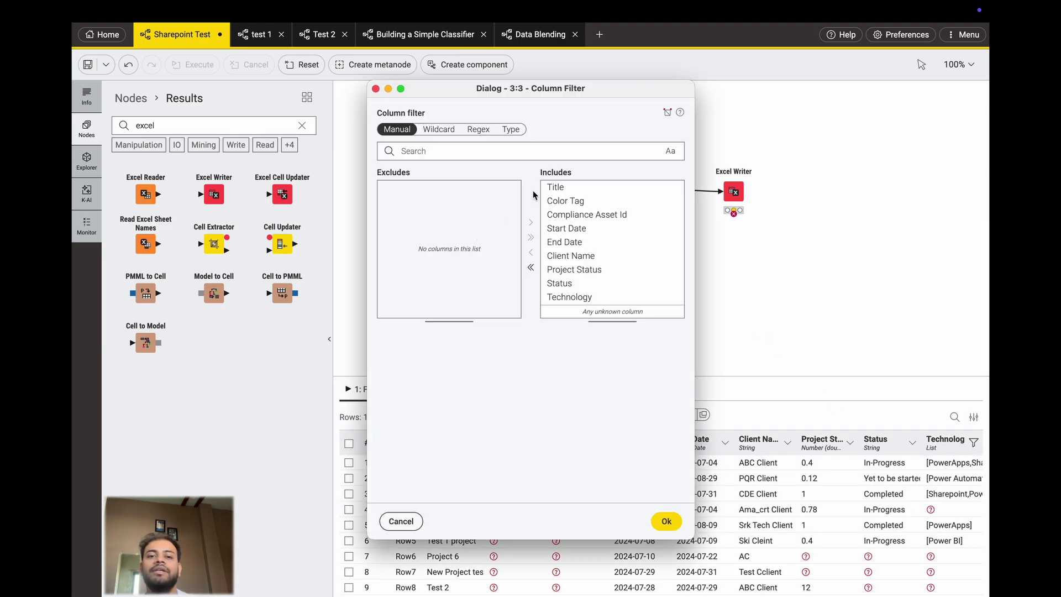
pyautogui.click(523, 157)
pyautogui.write('tech')
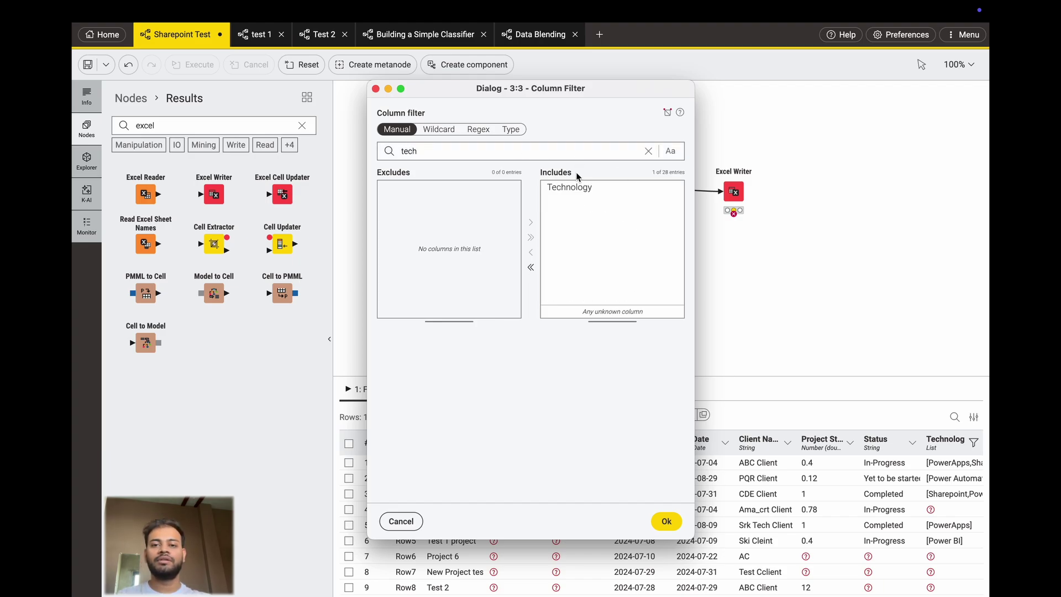
pyautogui.click(569, 187)
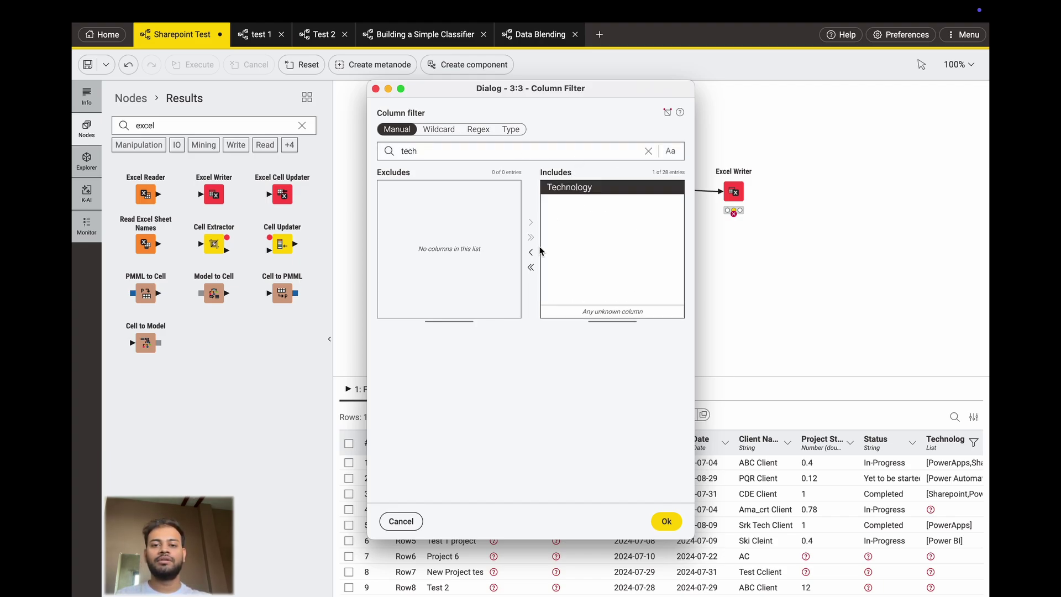
pyautogui.click(530, 252)
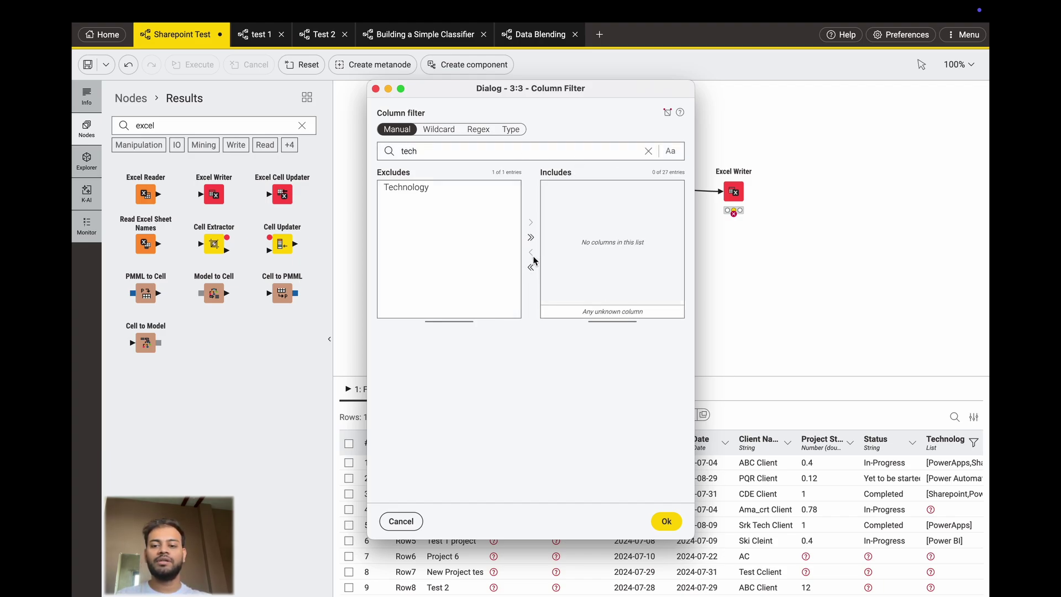
pyautogui.click(665, 519)
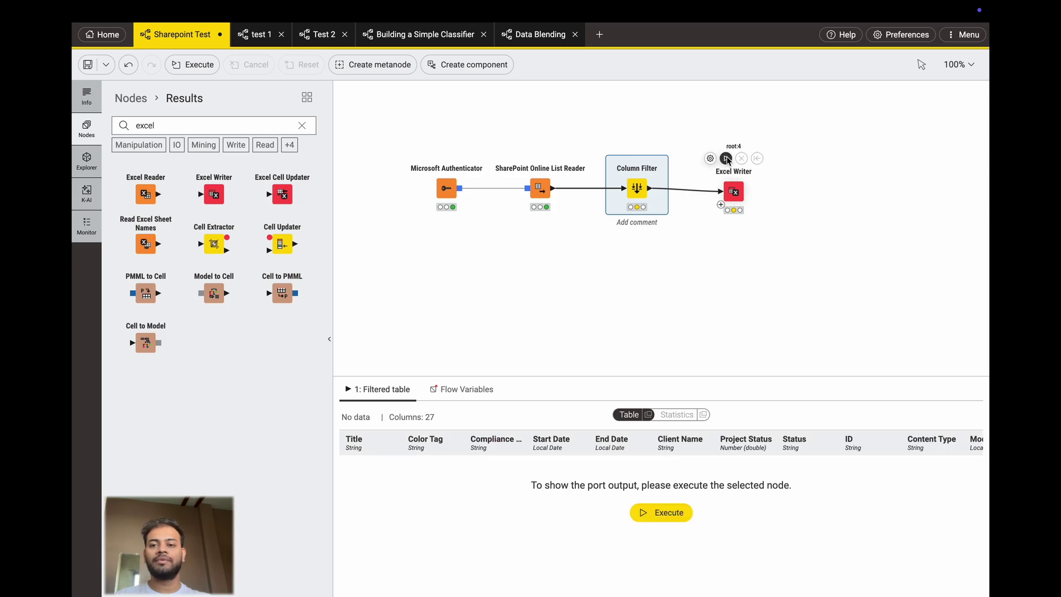
pyautogui.click(726, 159)
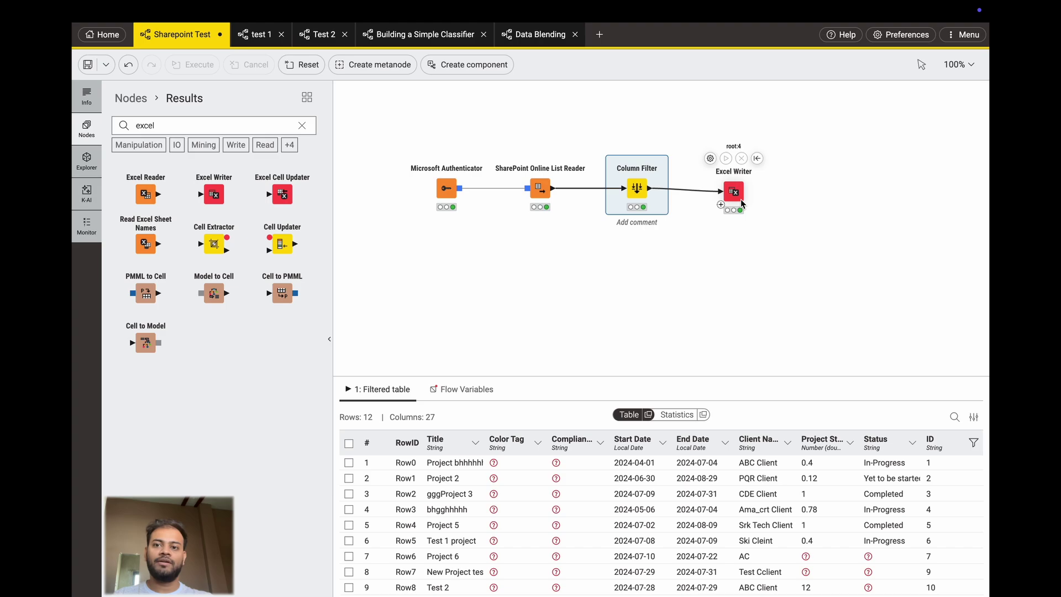
# Switch to Excel, review the exported columns in the Latestsp data workbook and return to KNIME
pyautogui.press('super+Tab')
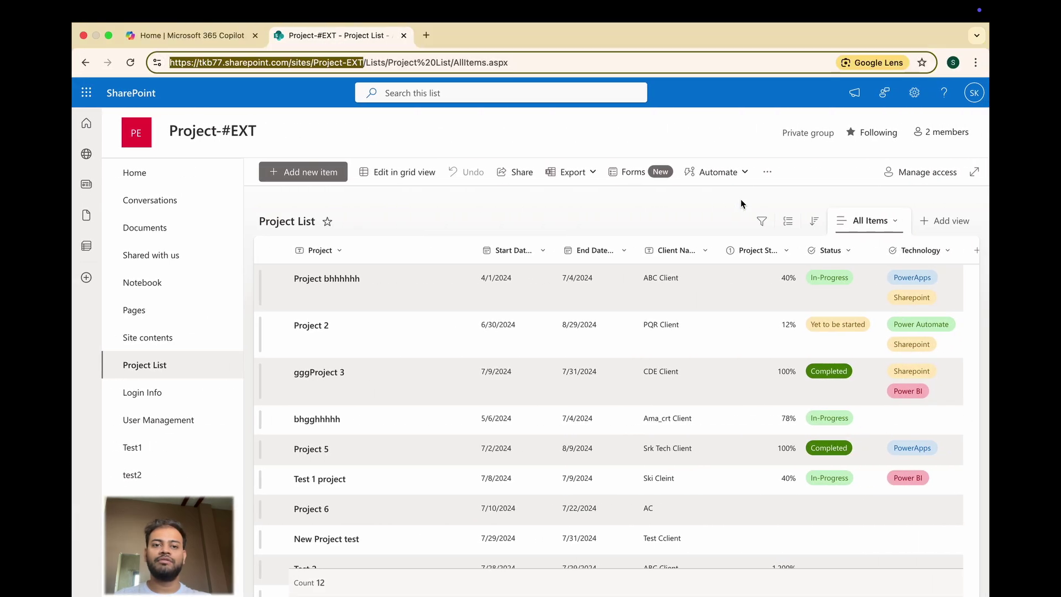
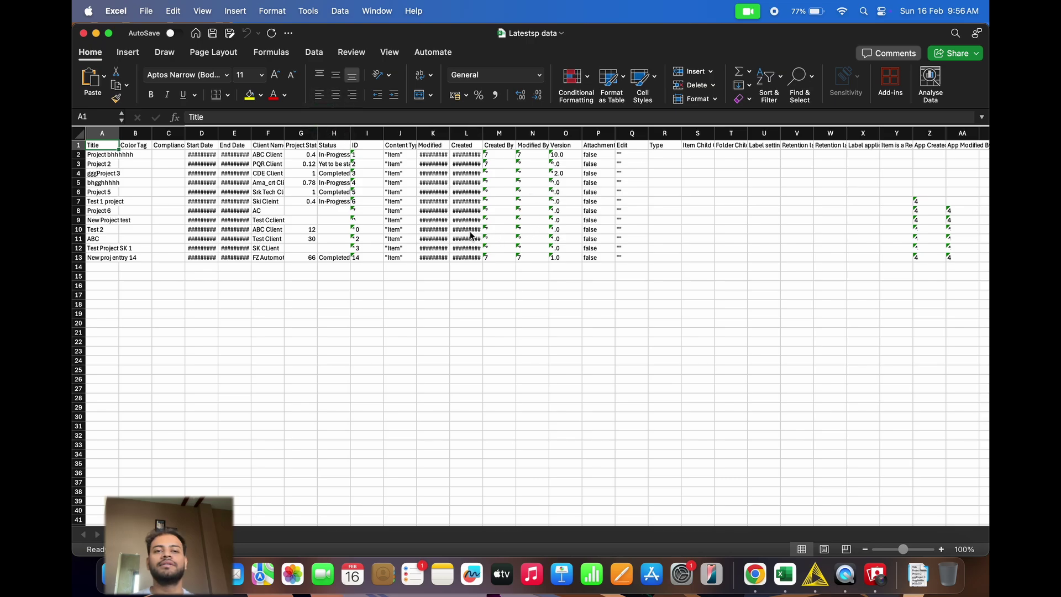
pyautogui.hscroll(1, 457, 238)
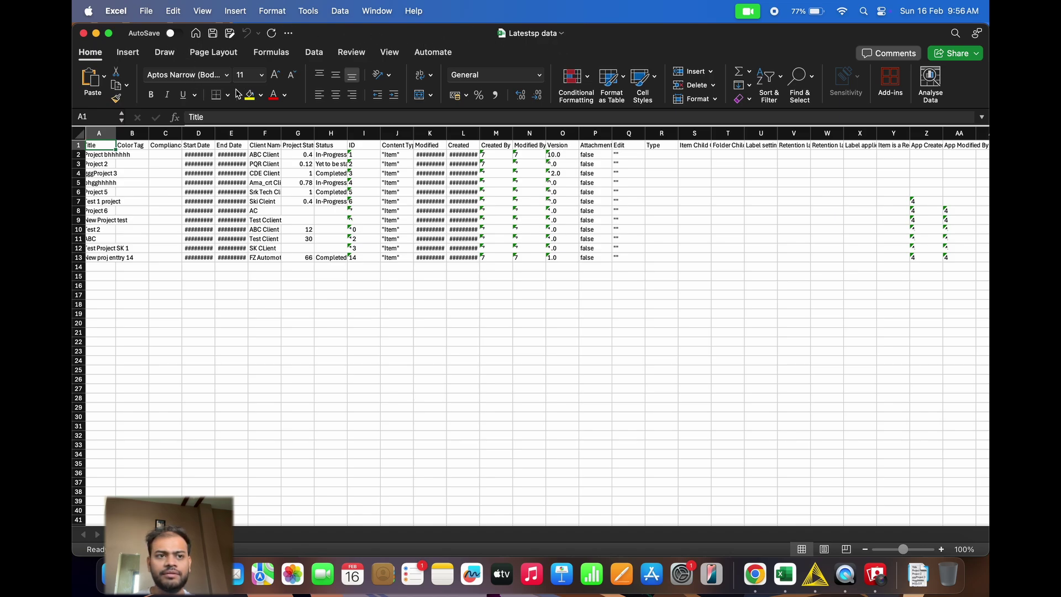
pyautogui.hscroll(8, 429, 185)
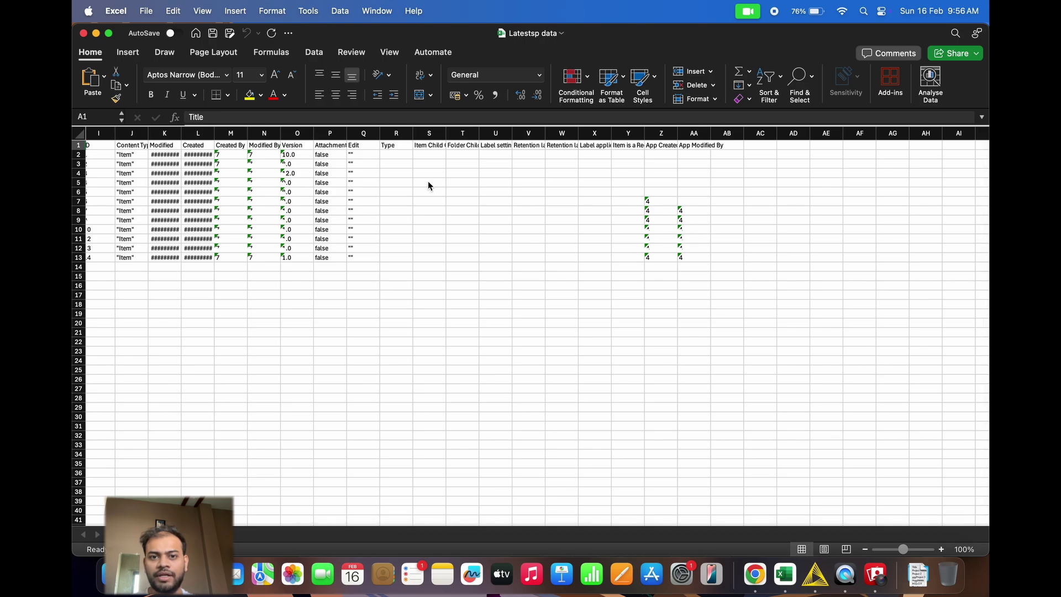
pyautogui.hscroll(-1, 429, 185)
pyautogui.hscroll(-1, 458, 160)
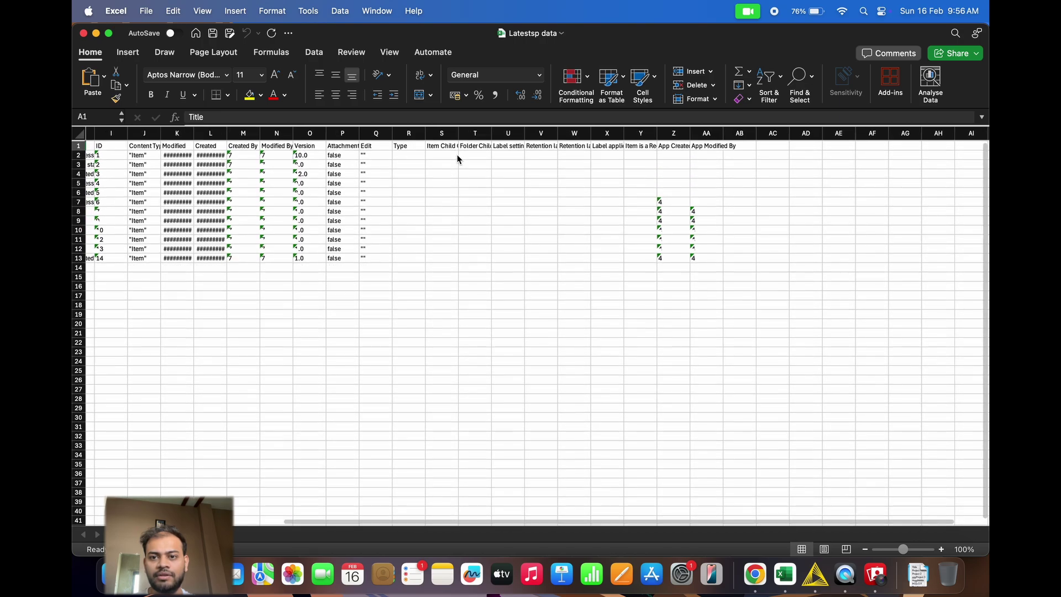
pyautogui.hscroll(-4, 457, 159)
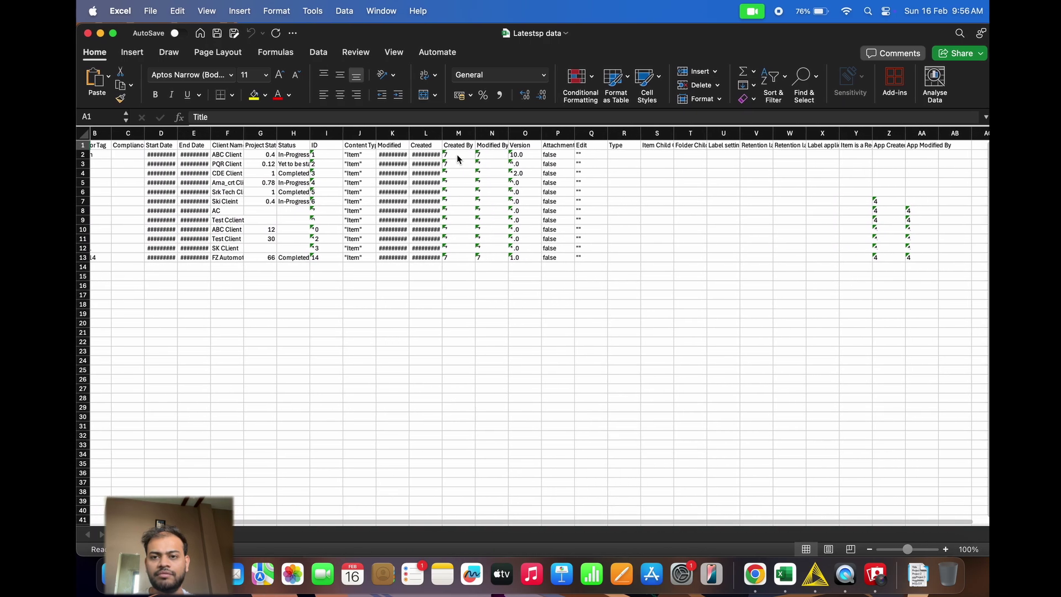
pyautogui.hotkey('ctrl', 'Right')
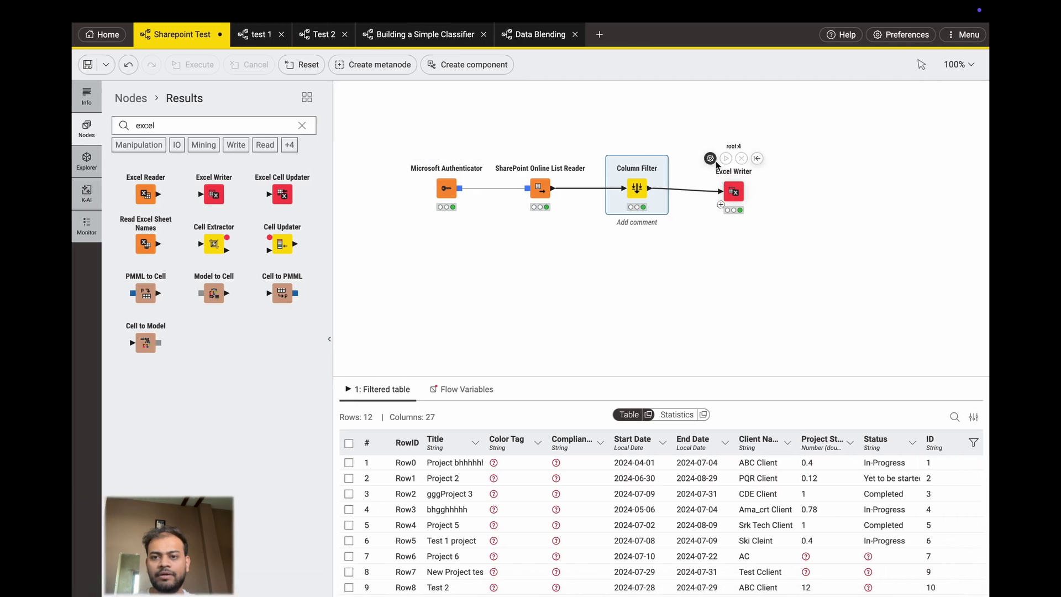
# Review the Excel Writer's output file and sheet settings, then close them without changing anything
pyautogui.click(712, 159)
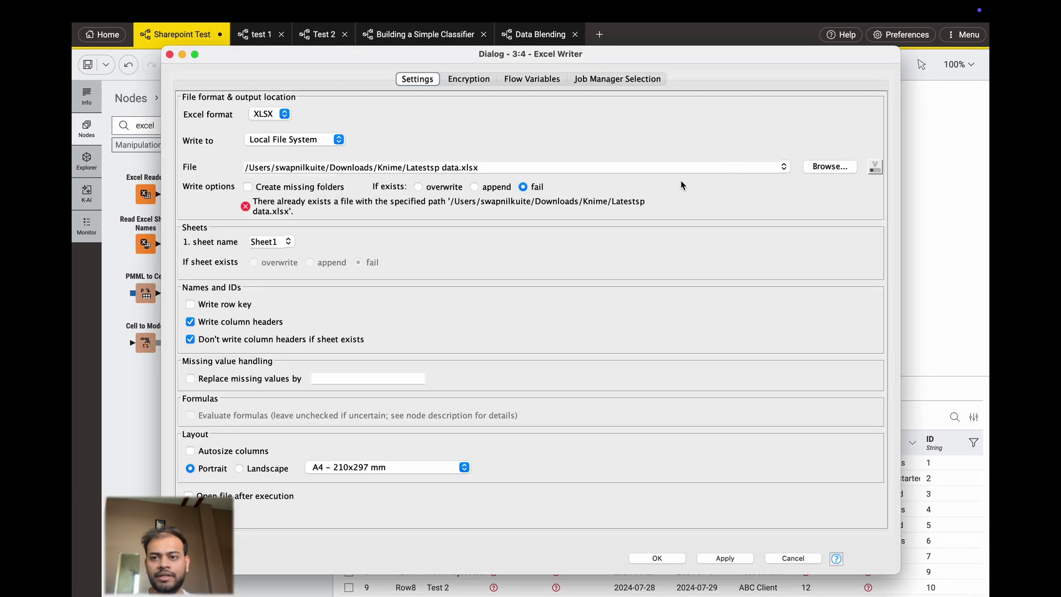
pyautogui.click(722, 560)
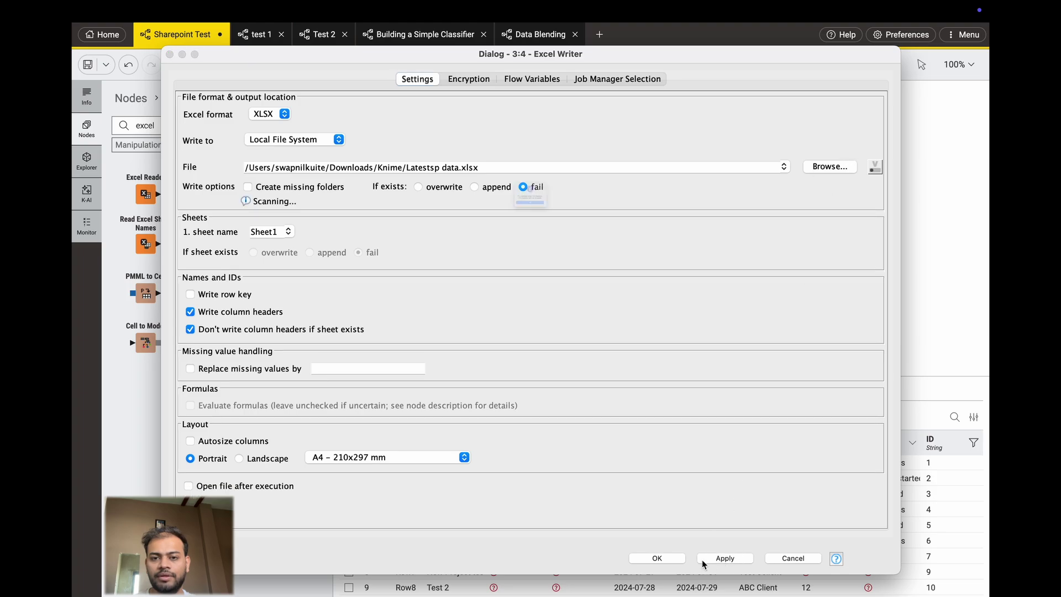
pyautogui.click(544, 241)
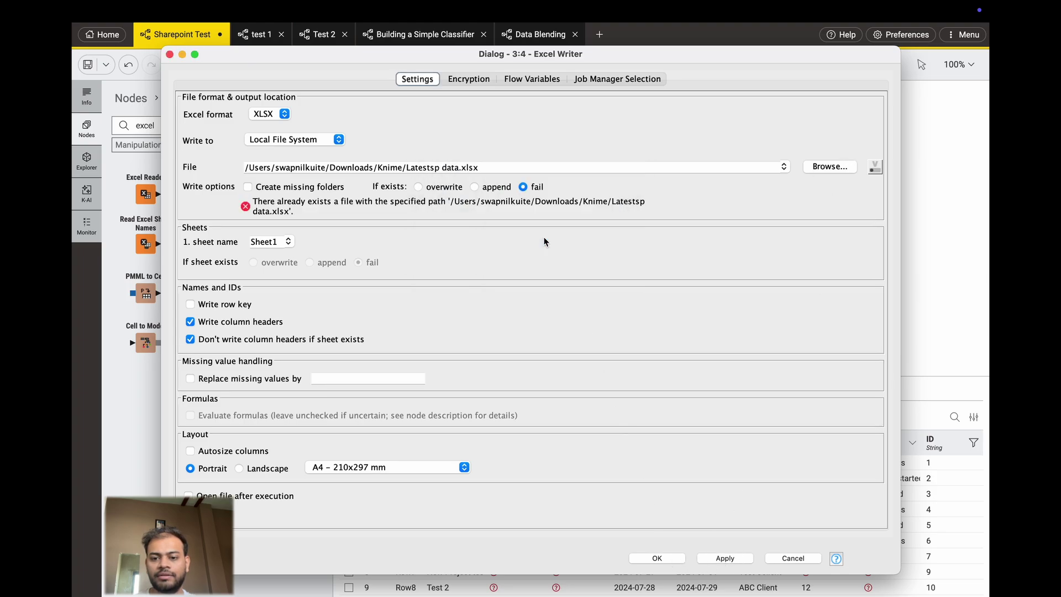
pyautogui.click(657, 559)
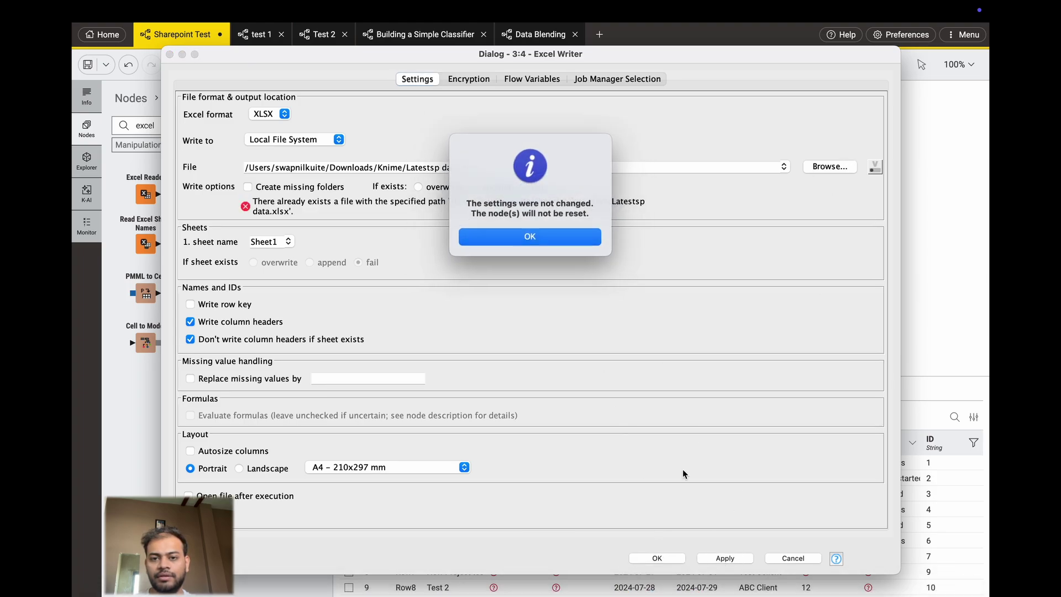
pyautogui.click(519, 236)
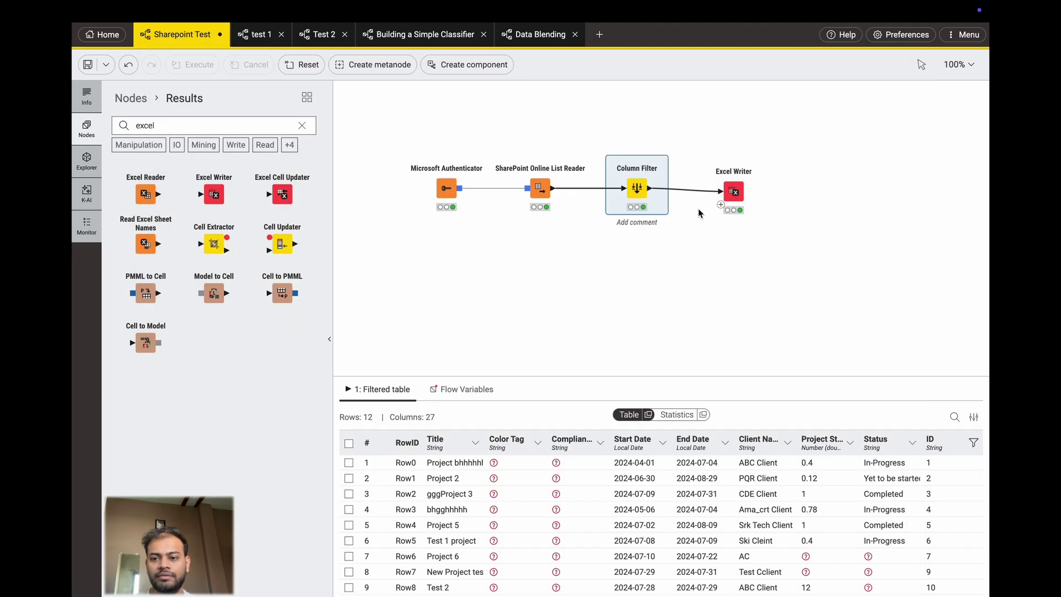
# Review the filtered table's columns and move every column to the excluded list in the Column Filter
pyautogui.hscroll(10, 818, 508)
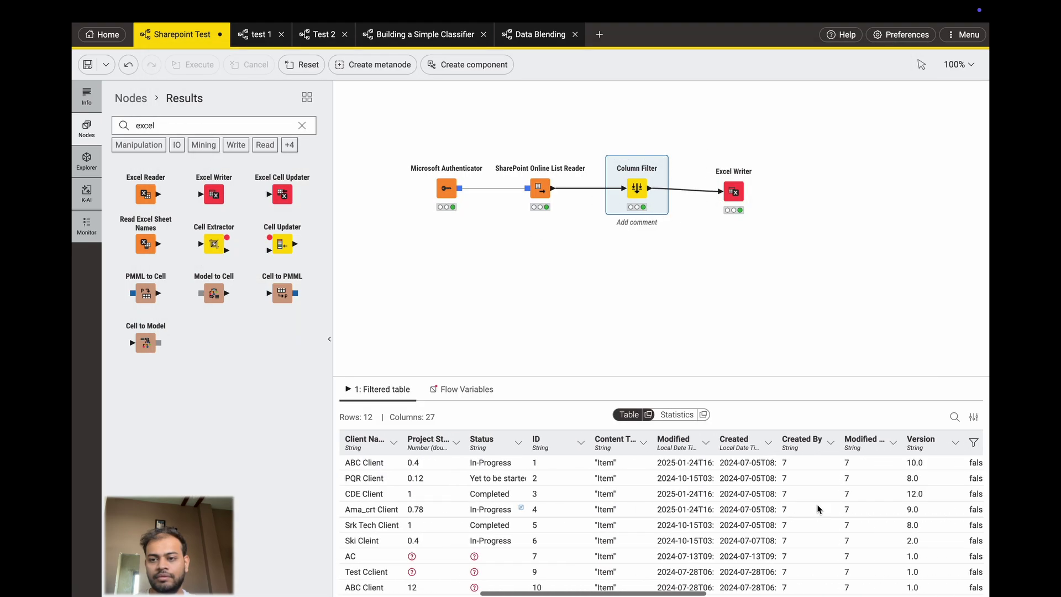
pyautogui.hscroll(10, 818, 508)
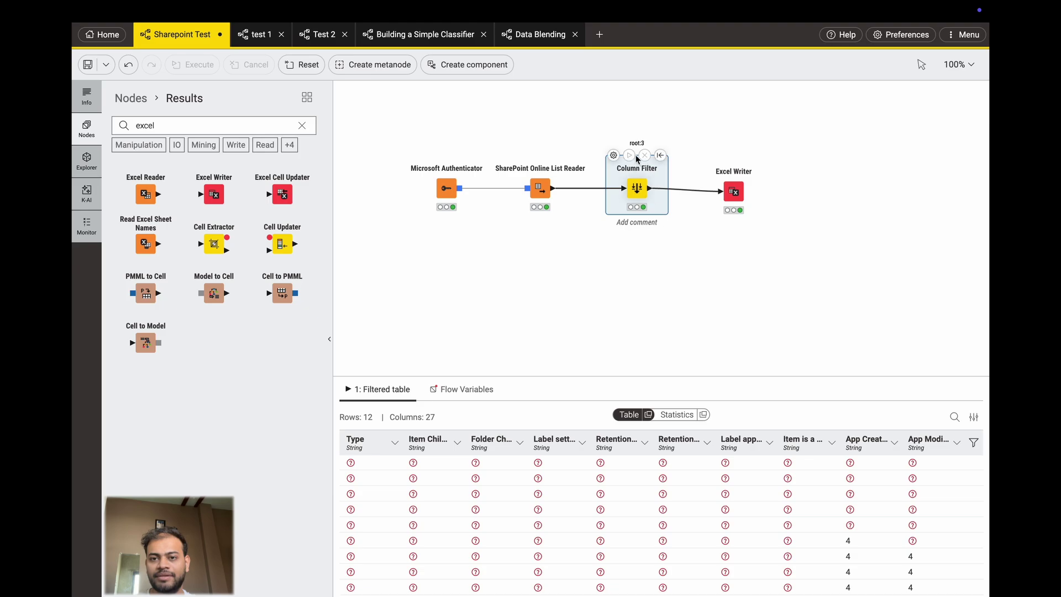
pyautogui.click(614, 156)
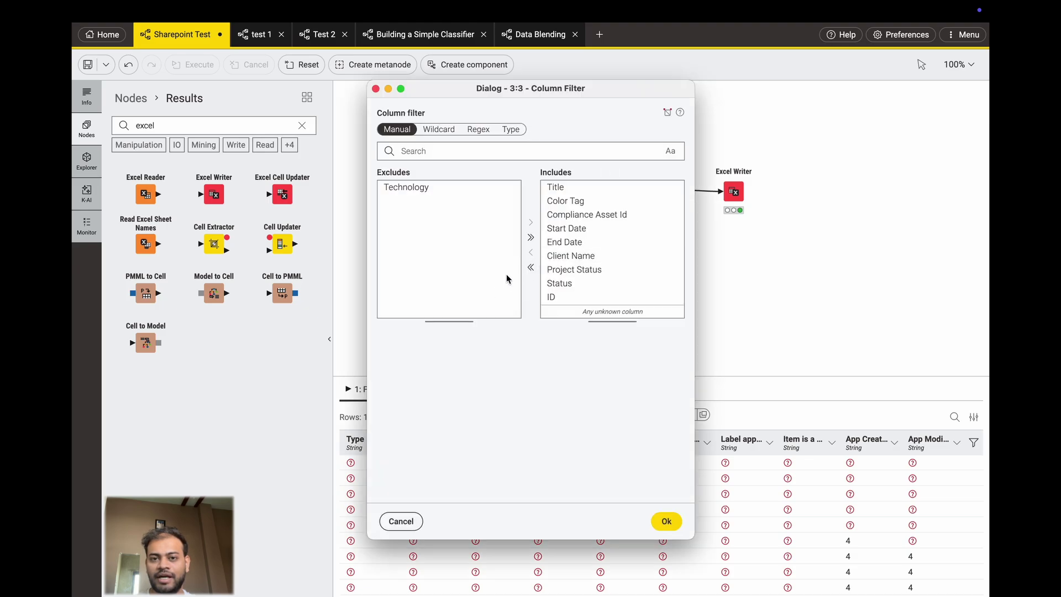
pyautogui.scroll(-5, 570, 268)
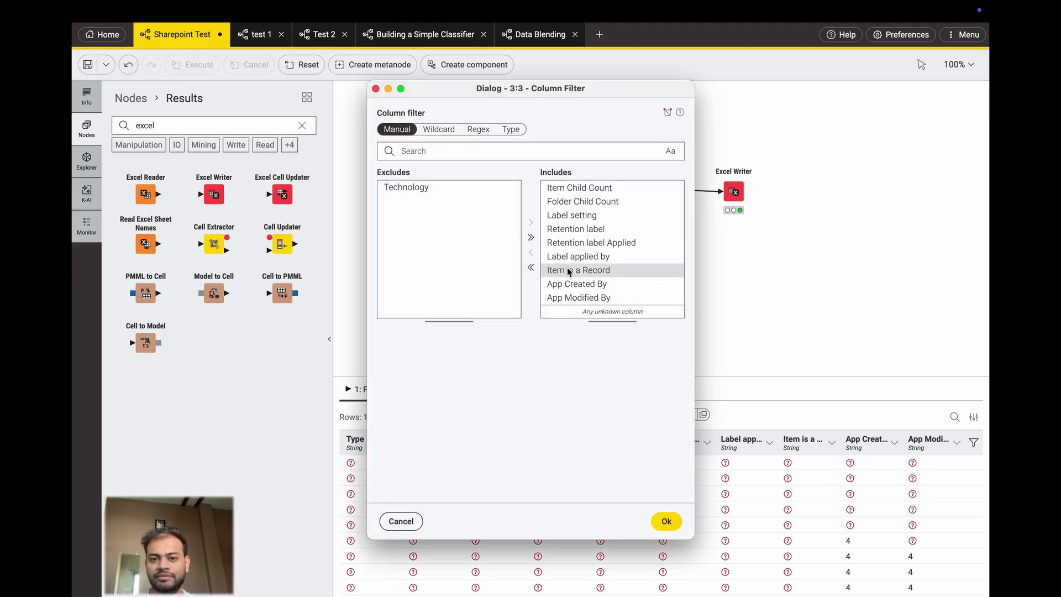
pyautogui.click(532, 268)
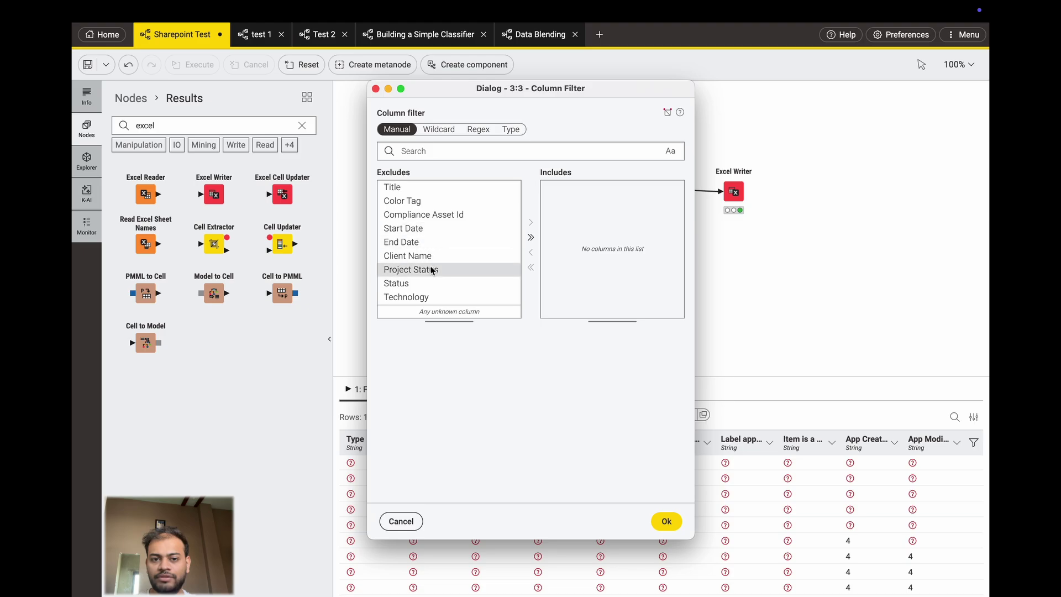
pyautogui.scroll(-5, 431, 269)
pyautogui.scroll(5, 431, 268)
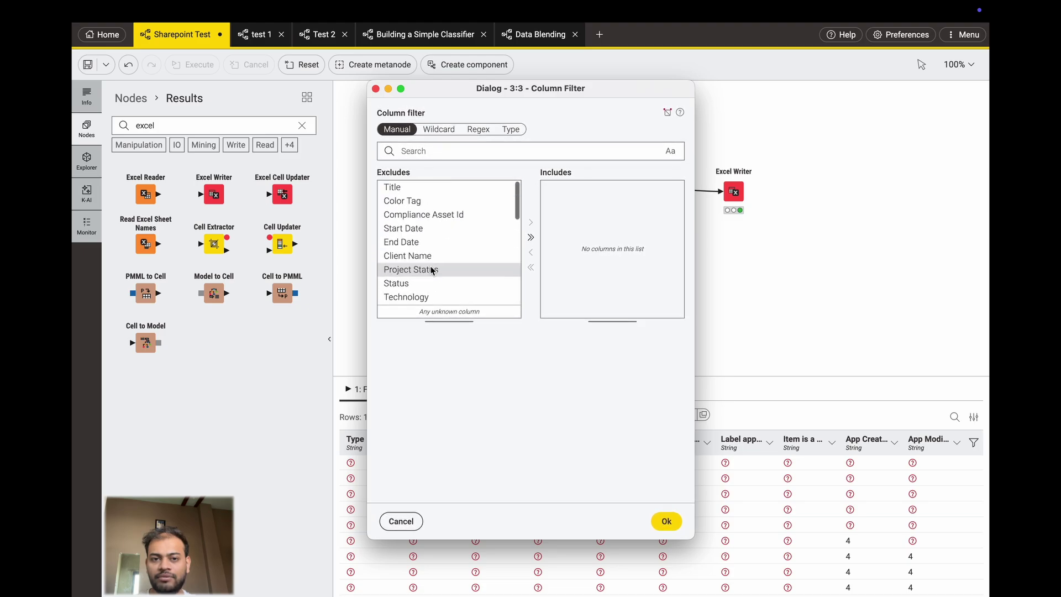
# Include the Title, Start Date, End Date, Client Name, Project Status, Status, Technology, Content Type, Modified and Created columns in the Column Filter
pyautogui.click(422, 191)
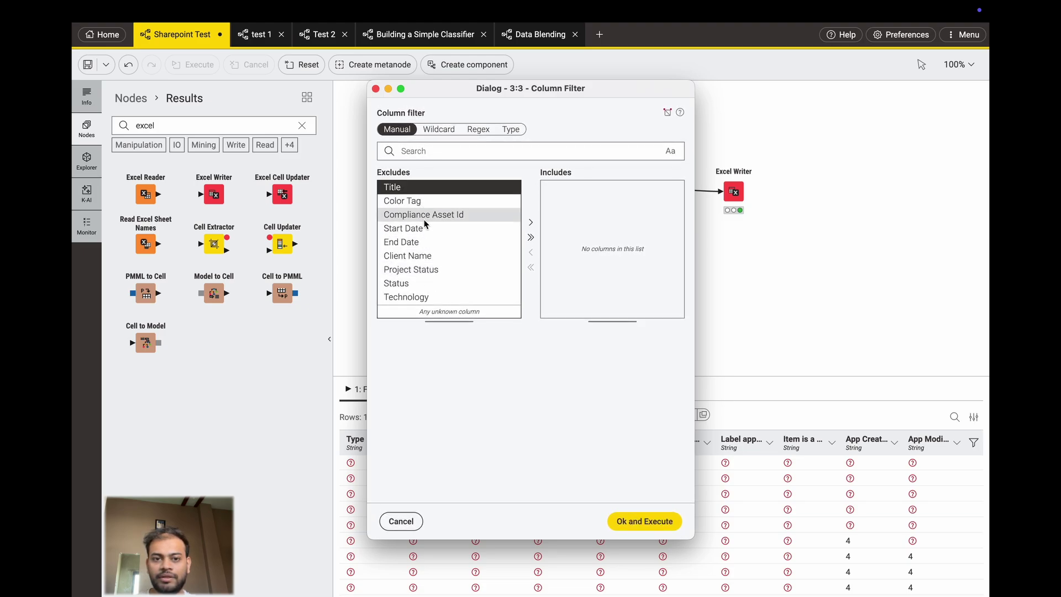
pyautogui.keyDown('super'); pyautogui.click(422, 230); pyautogui.keyUp('super')
pyautogui.keyDown('super'); pyautogui.click(423, 242); pyautogui.keyUp('super')
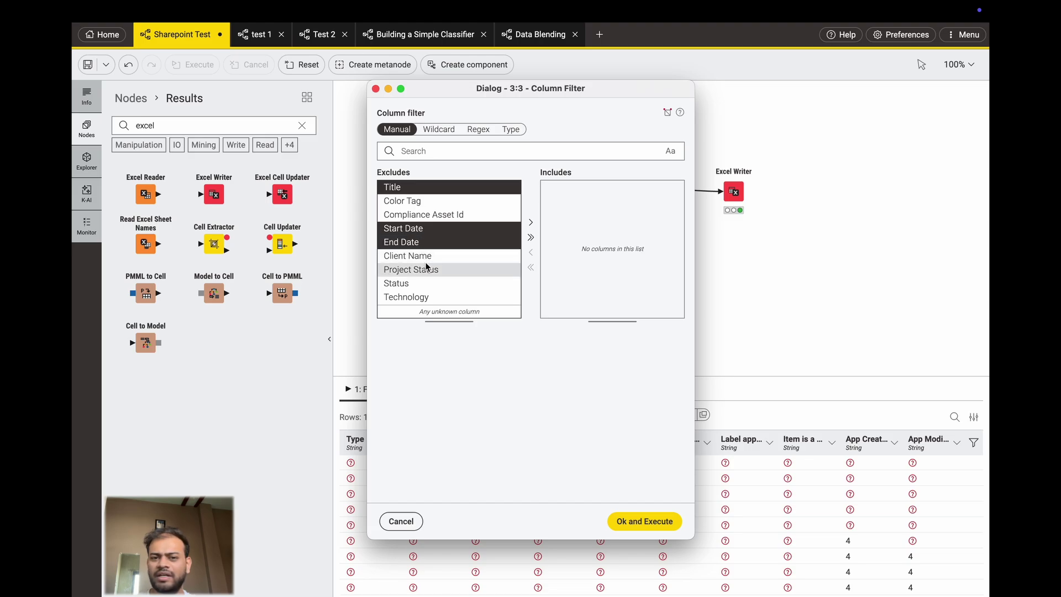
pyautogui.keyDown('super'); pyautogui.click(426, 257); pyautogui.keyUp('super')
pyautogui.keyDown('super'); pyautogui.click(424, 270); pyautogui.keyUp('super')
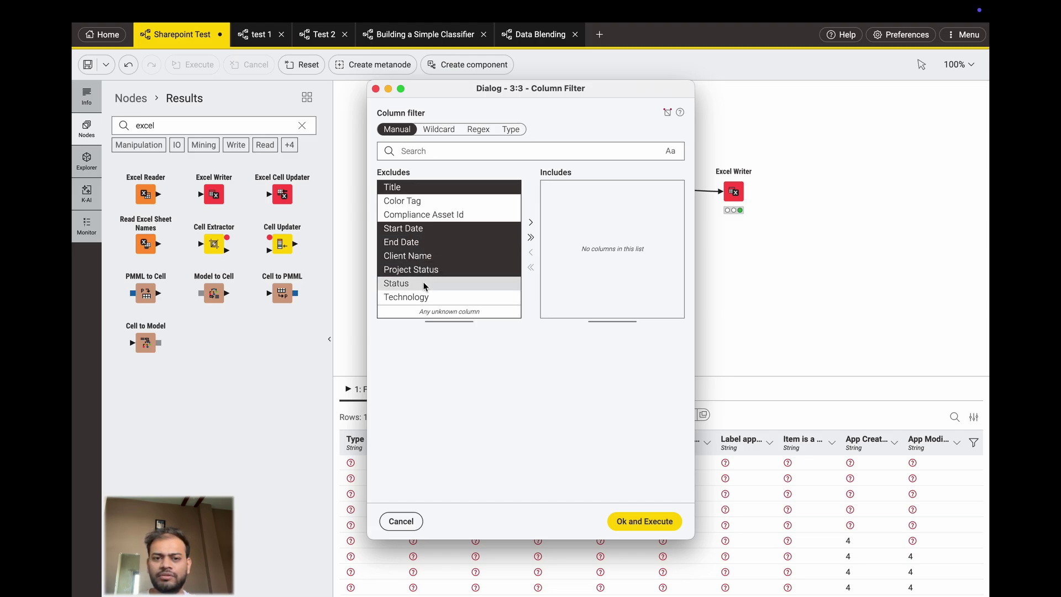
pyautogui.keyDown('super'); pyautogui.click(424, 283); pyautogui.keyUp('super')
pyautogui.keyDown('super'); pyautogui.click(426, 297); pyautogui.keyUp('super')
pyautogui.scroll(-3, 425, 292)
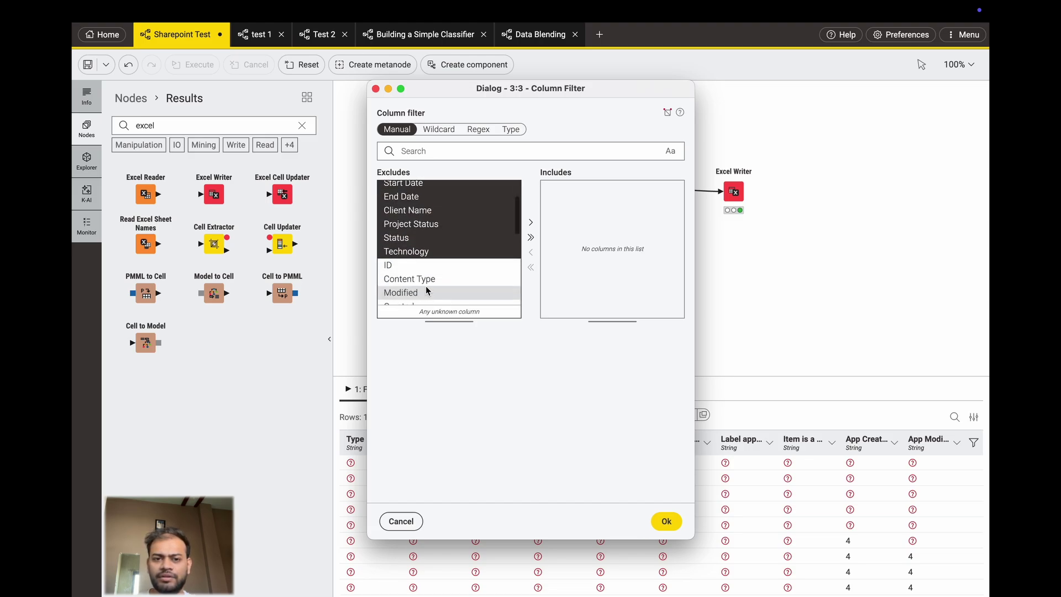
pyautogui.keyDown('super'); pyautogui.click(430, 277); pyautogui.keyUp('super')
pyautogui.scroll(-2, 429, 277)
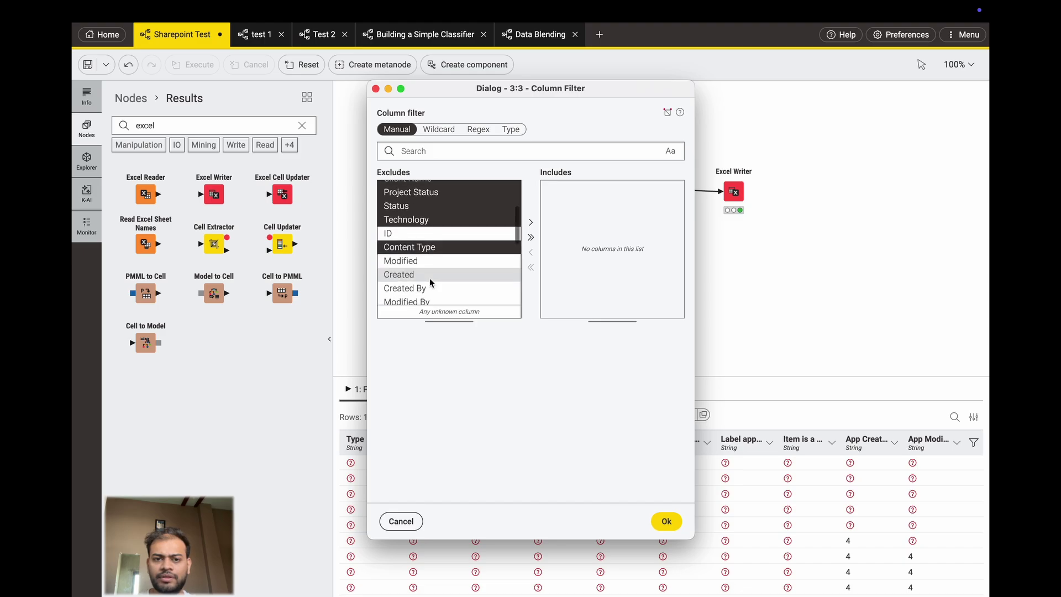
pyautogui.keyDown('super'); pyautogui.click(426, 289); pyautogui.keyUp('super')
pyautogui.keyDown('super'); pyautogui.click(421, 275); pyautogui.keyUp('super')
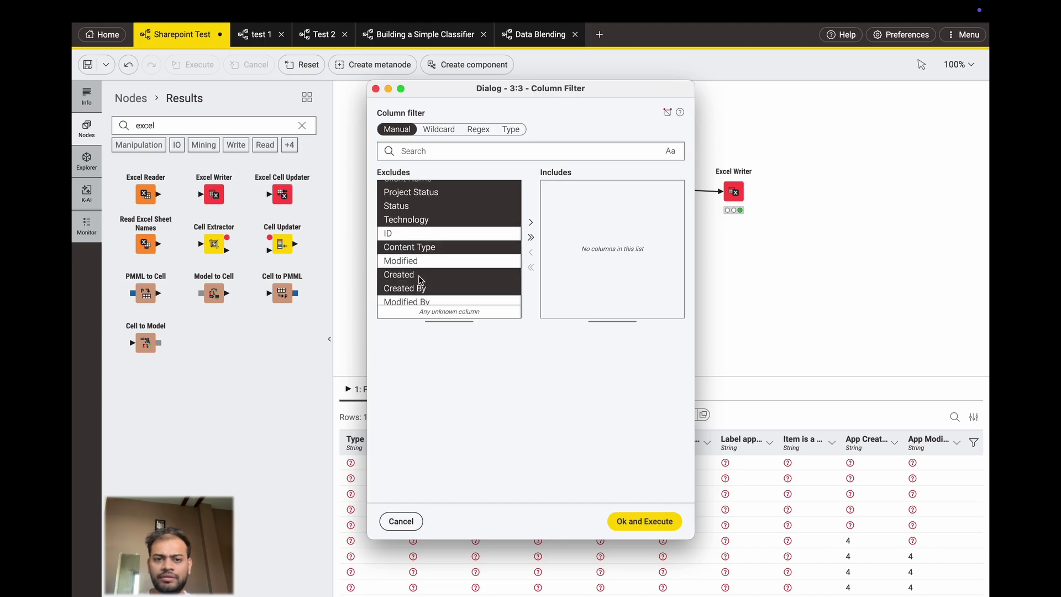
pyautogui.keyDown('super'); pyautogui.click(417, 262); pyautogui.keyUp('super')
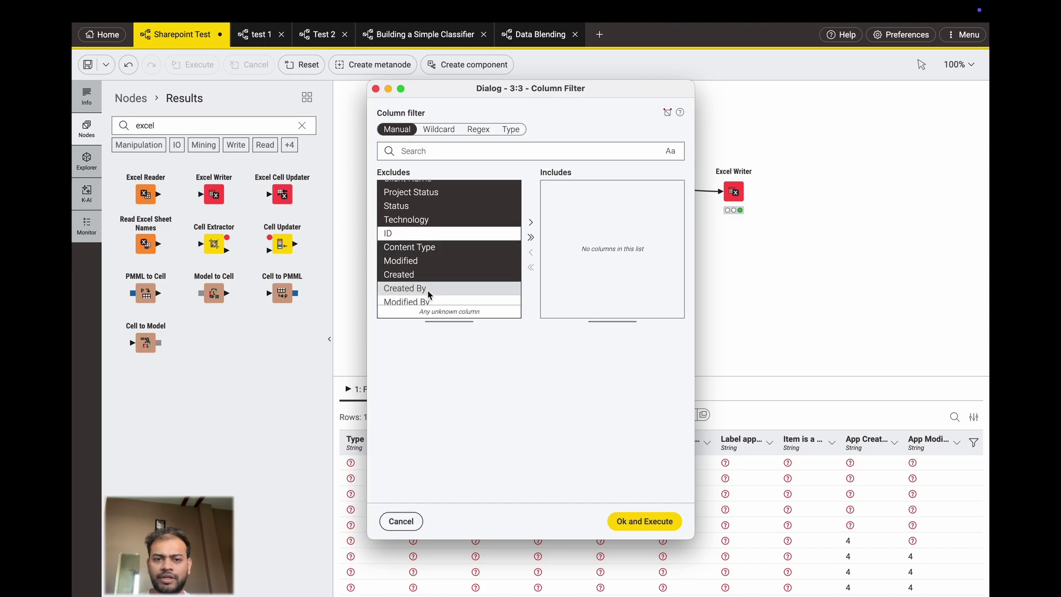
pyautogui.scroll(5, 479, 283)
pyautogui.scroll(-2, 476, 278)
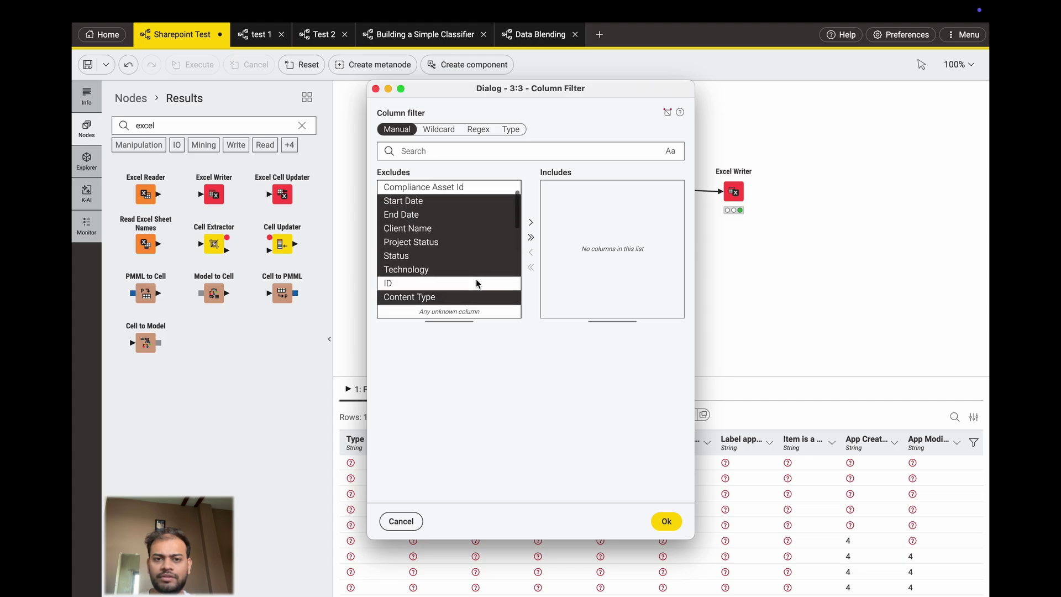
pyautogui.scroll(3, 476, 279)
pyautogui.scroll(-1, 476, 278)
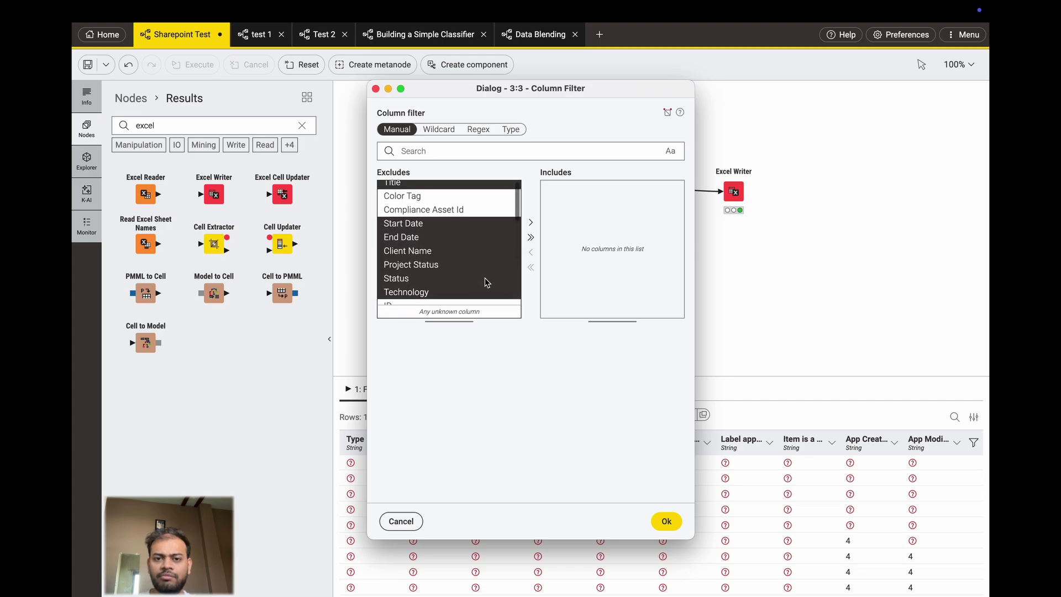
pyautogui.click(531, 222)
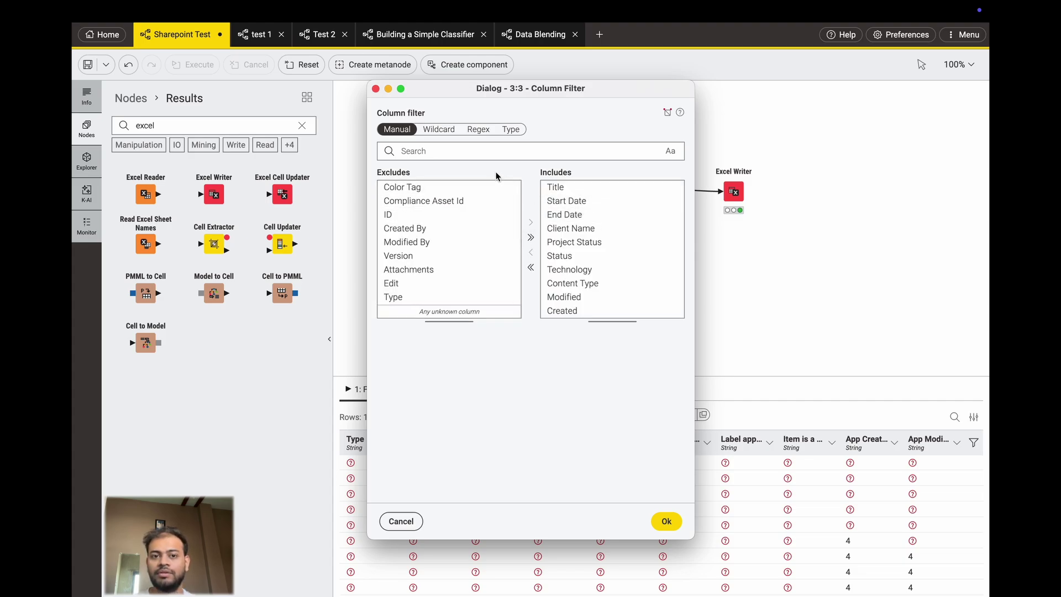
# Search the Column Filter for "tech", move the Technology column back to the excluded columns and confirm the filter settings
pyautogui.click(482, 156)
pyautogui.write('tech')
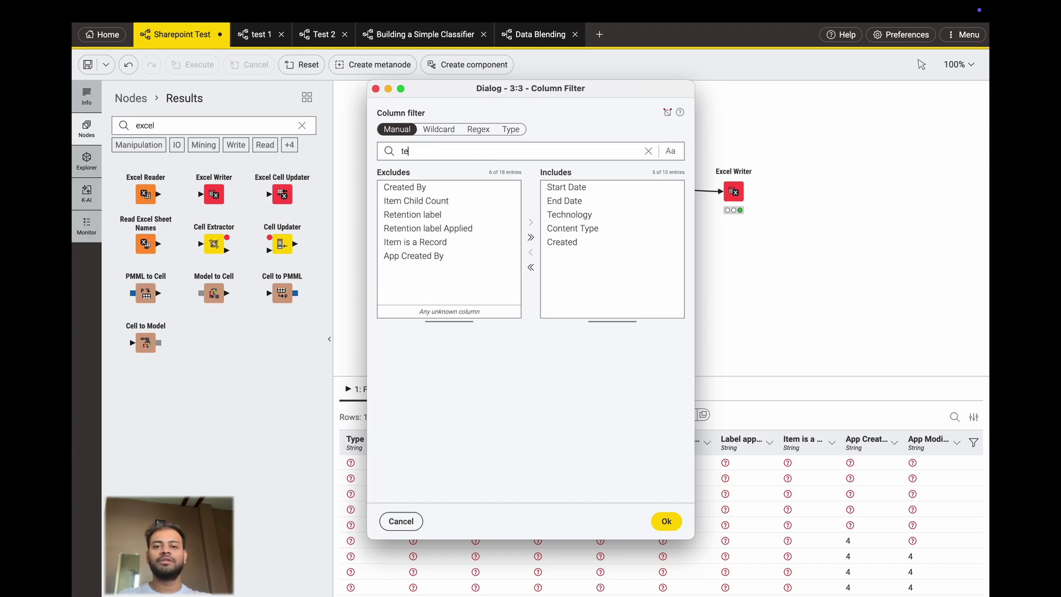
pyautogui.click(588, 187)
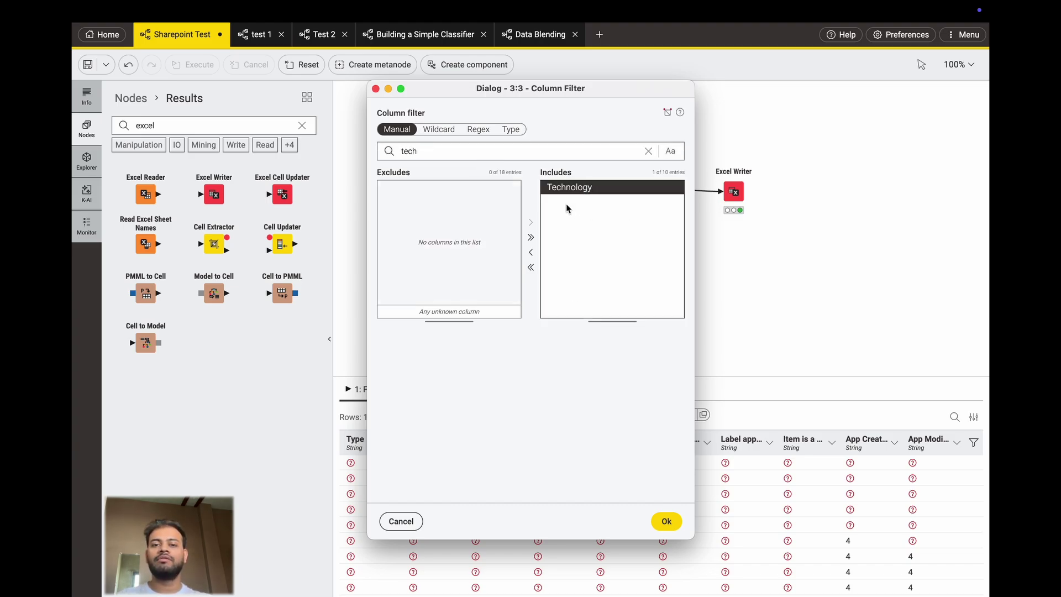
pyautogui.click(530, 252)
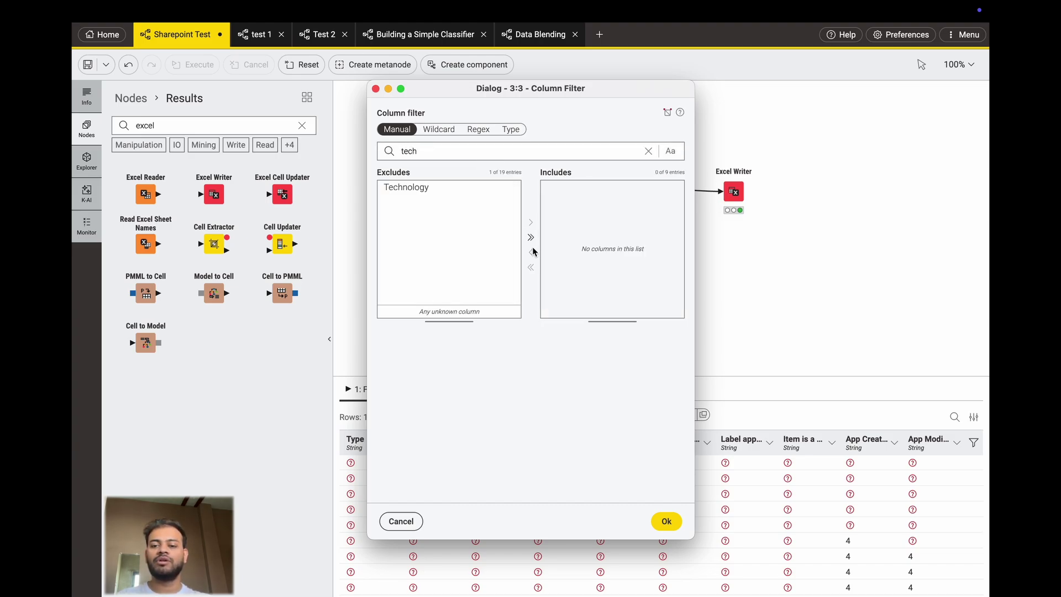
pyautogui.click(666, 521)
# Set the Excel Writer to overwrite the output file if it exists, and execute the node
pyautogui.moveTo(740, 166)
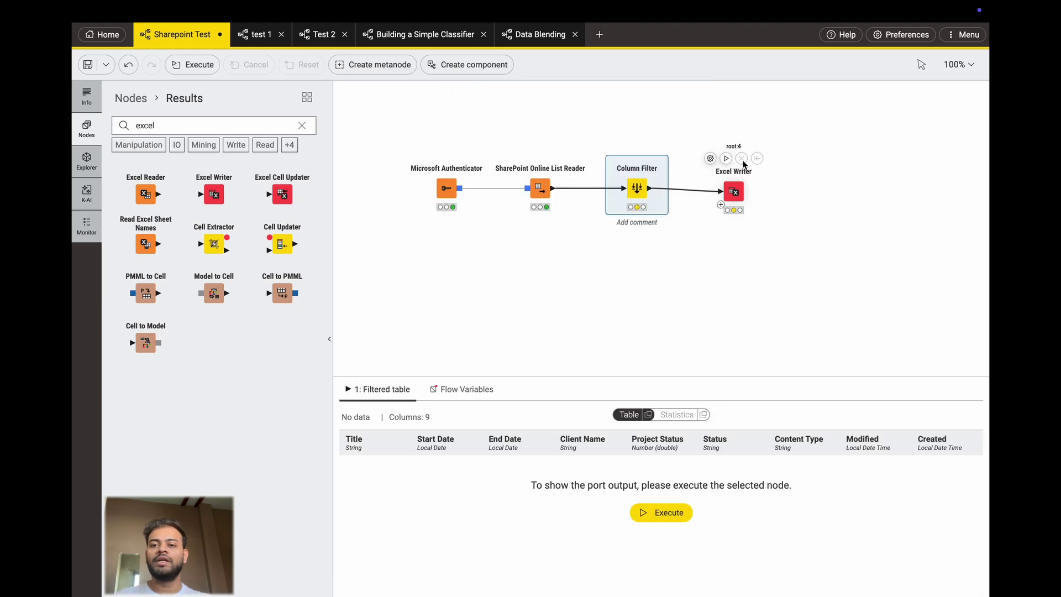
pyautogui.click(710, 158)
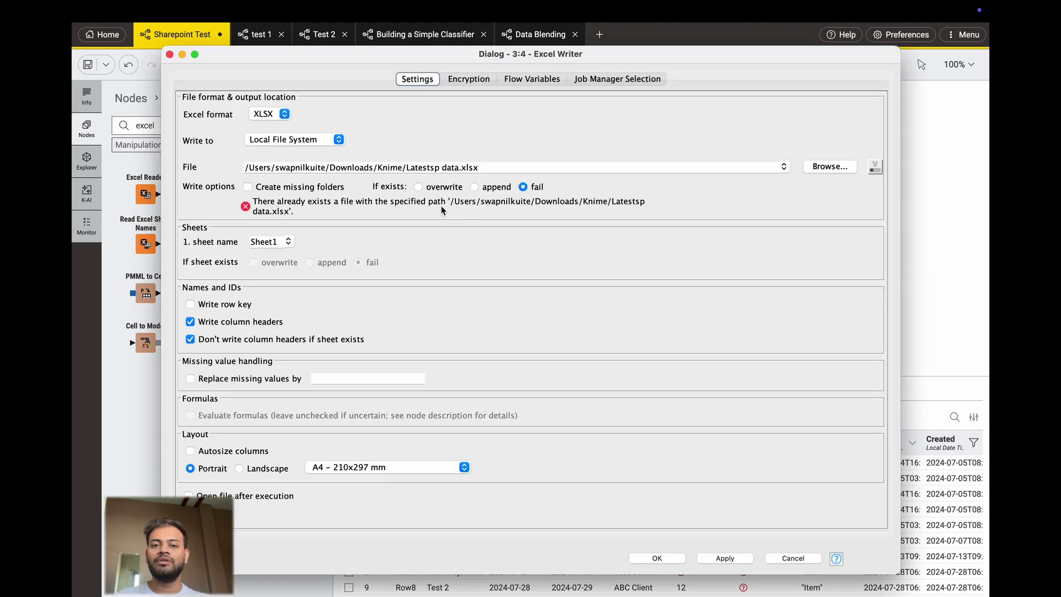
pyautogui.click(418, 187)
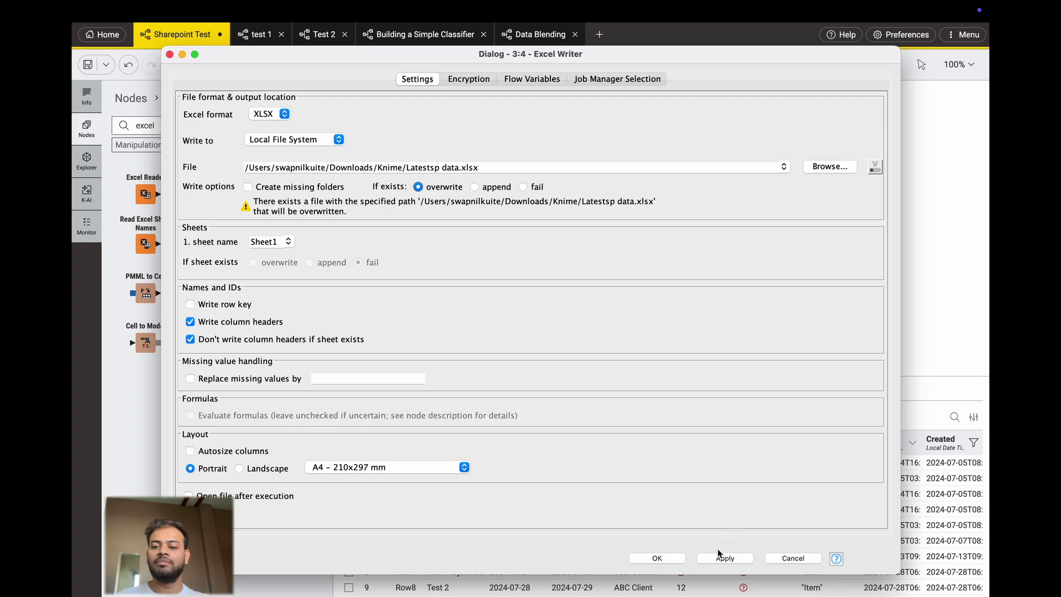
pyautogui.click(718, 556)
pyautogui.click(650, 559)
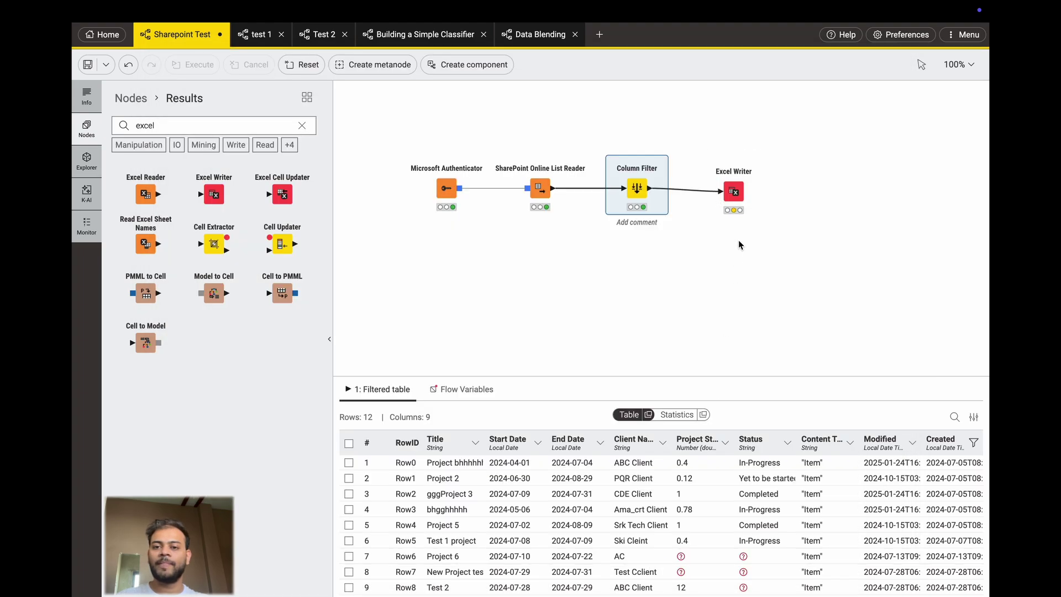
pyautogui.click(723, 160)
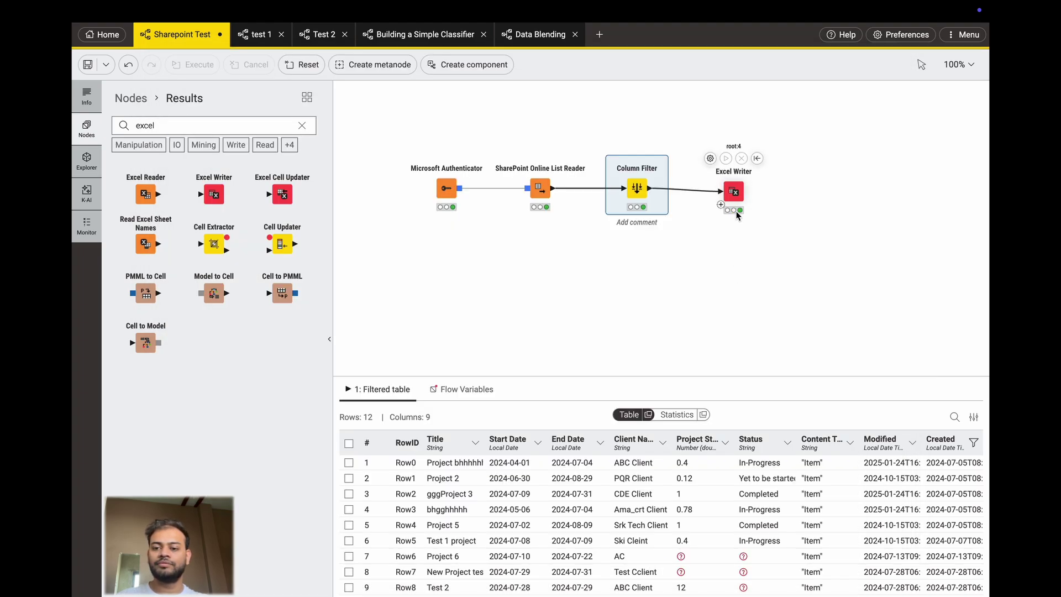
pyautogui.click(734, 193)
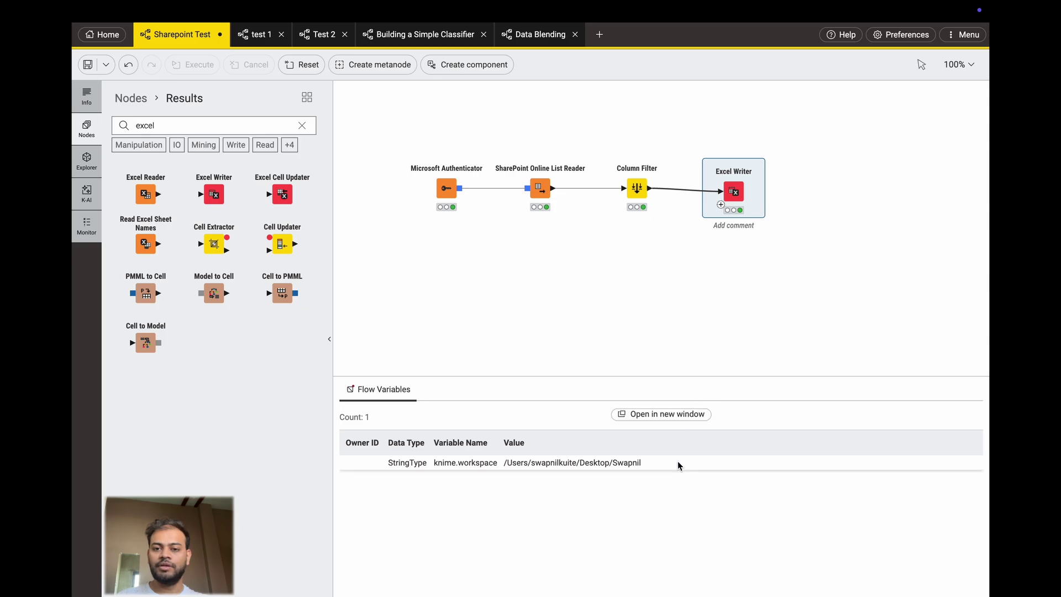
# Switch to Excel, close the outdated Latestsp data workbook and reopen Latestsp data.xlsx from the Knime folder
pyautogui.hotkey('ctrl', 'Right')
pyautogui.hotkey('ctrl', 'Left')
pyautogui.hotkey('ctrl', 'Left')
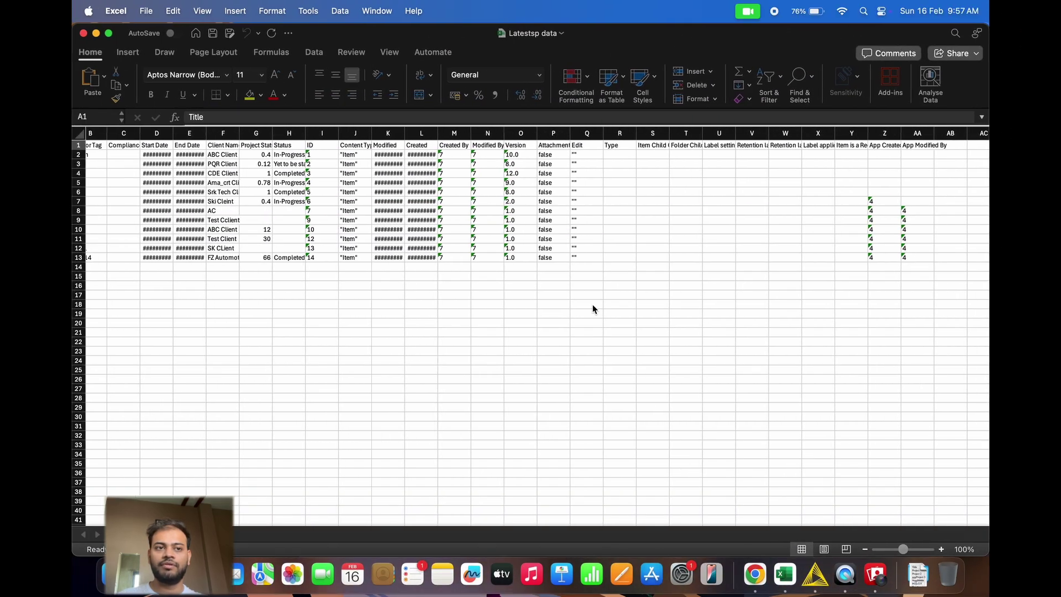
pyautogui.click(83, 34)
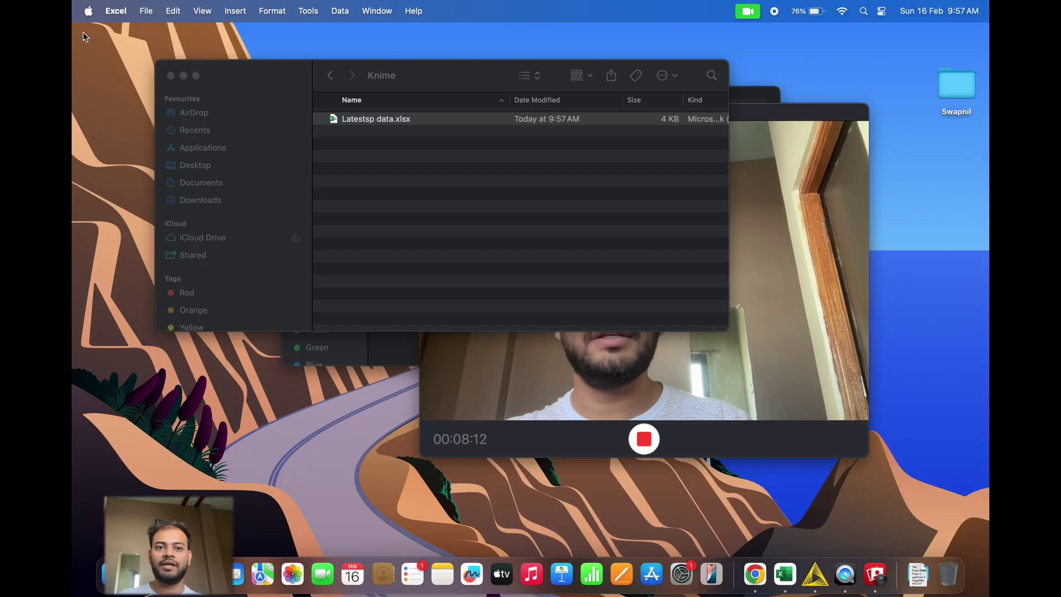
pyautogui.click(390, 123)
pyautogui.doubleClick(389, 122)
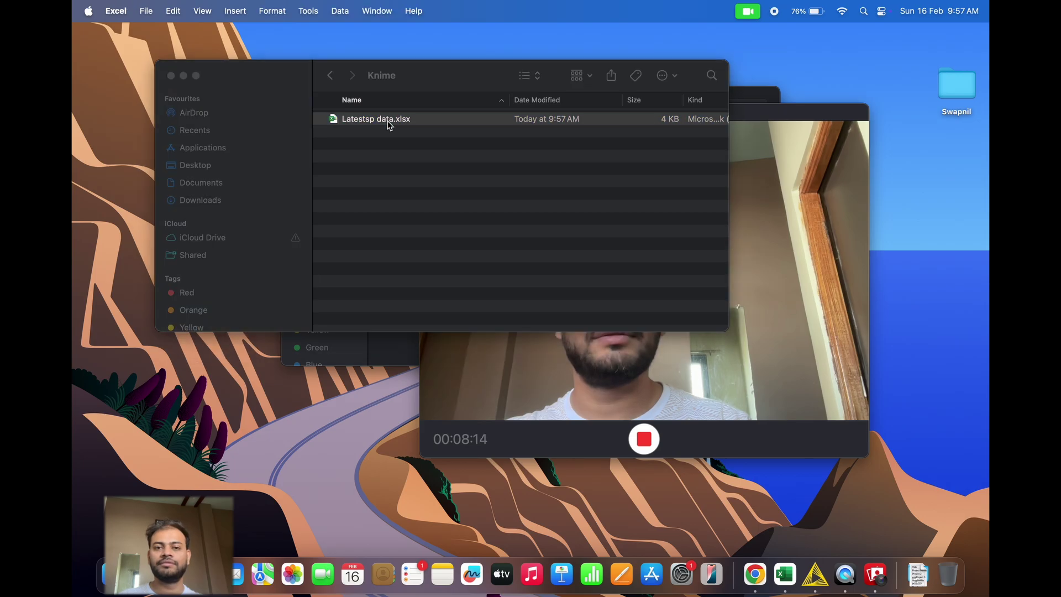